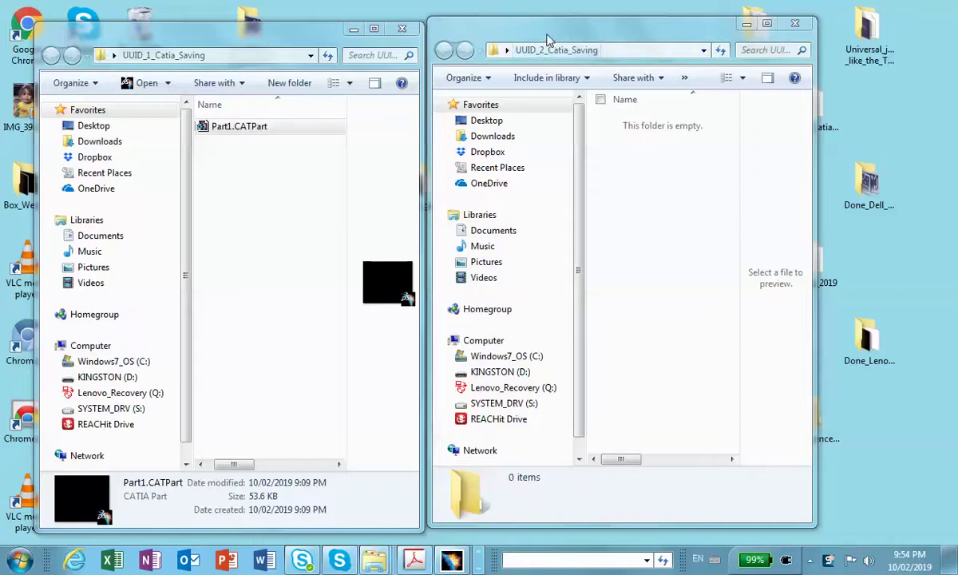
Open Part1.CATPart from the UUID_1 folder in CATIA V5
left_click_drag(300, 37, 302, 32)
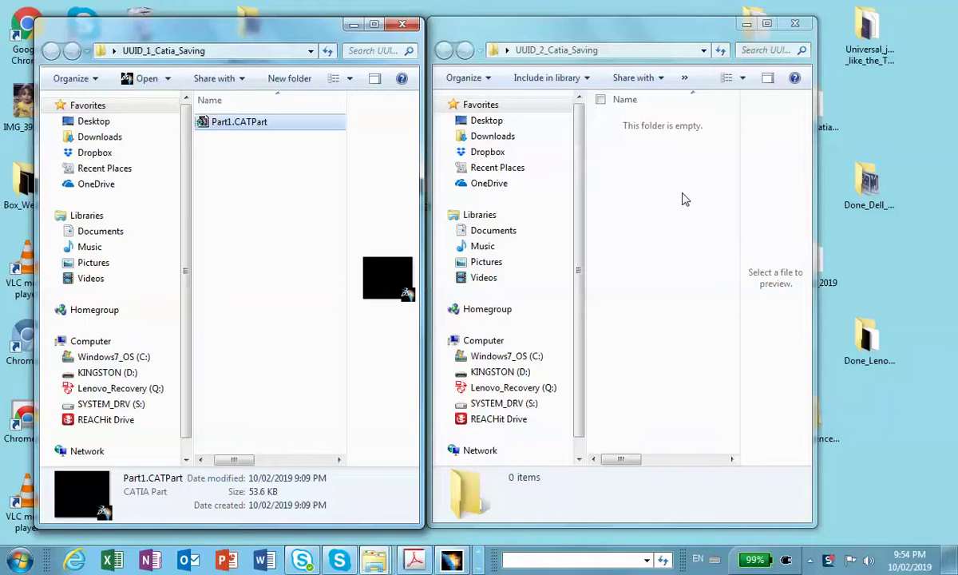
double_click(226, 128)
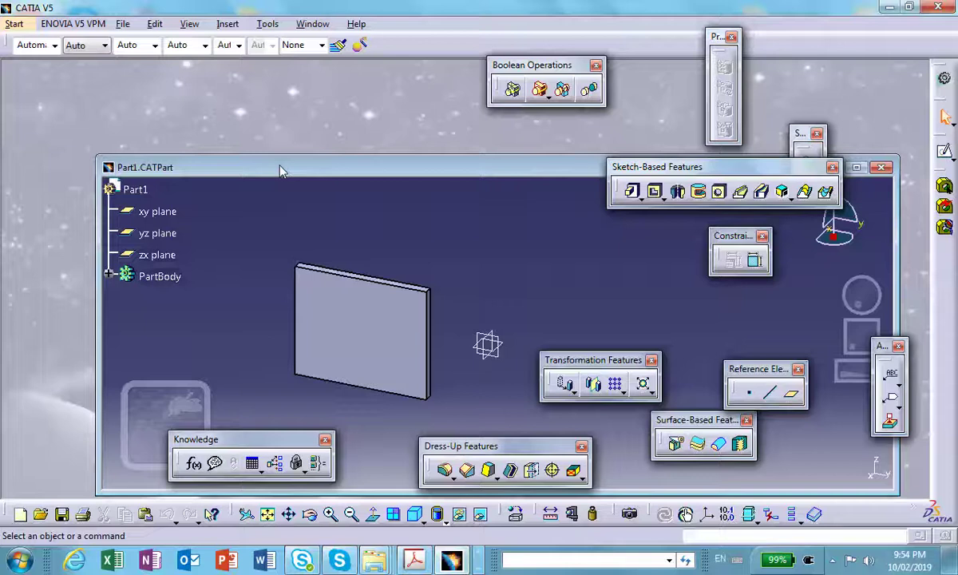
left_click_drag(279, 170, 208, 80)
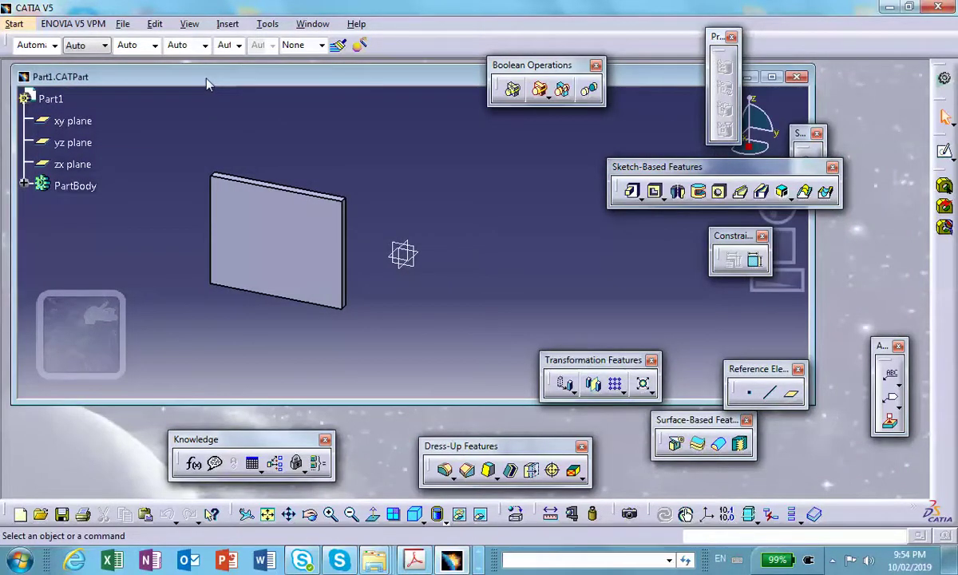
Save Part1 with the same name into Desktop\UUID_2_Catia_Saving via Save Management, then close it
left_click(116, 25)
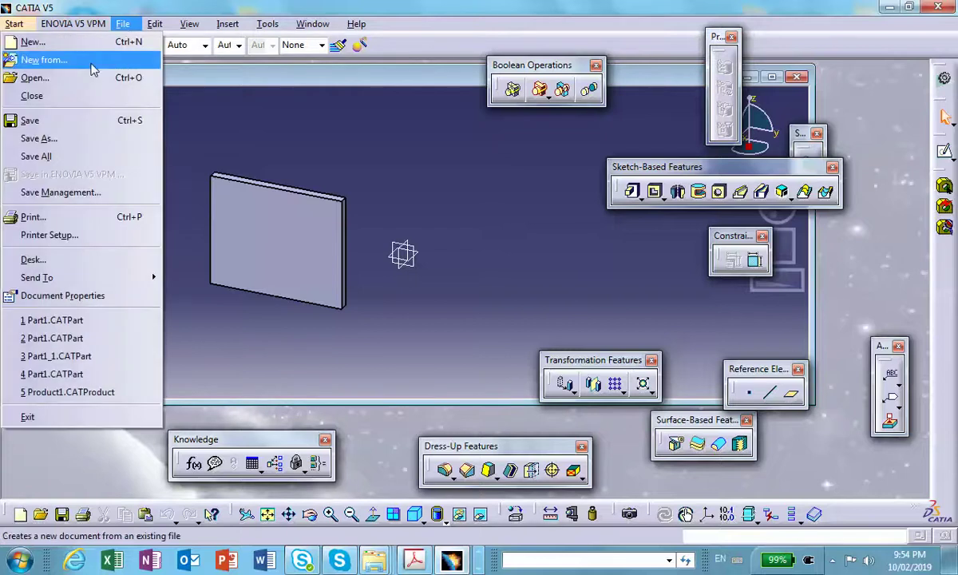
left_click(60, 192)
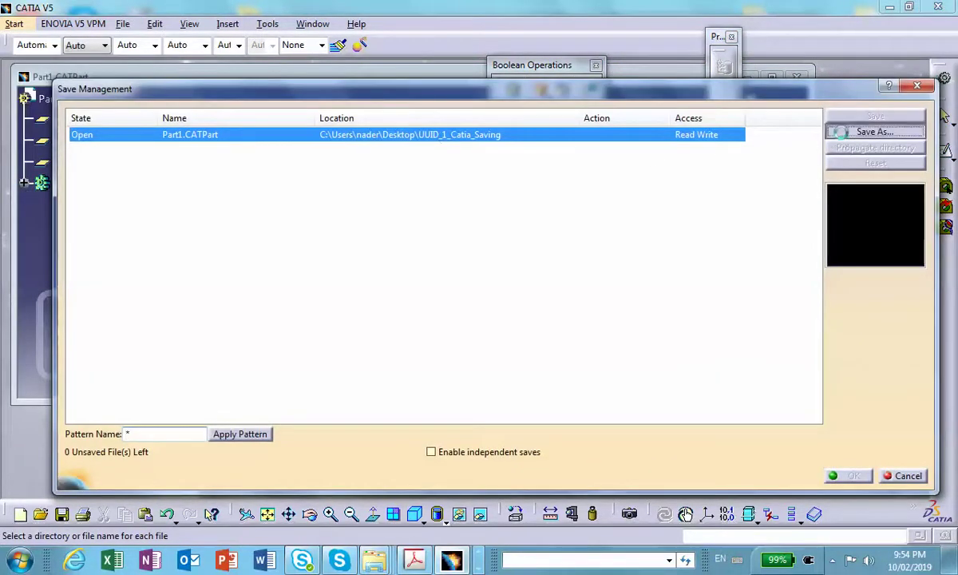
left_click(875, 132)
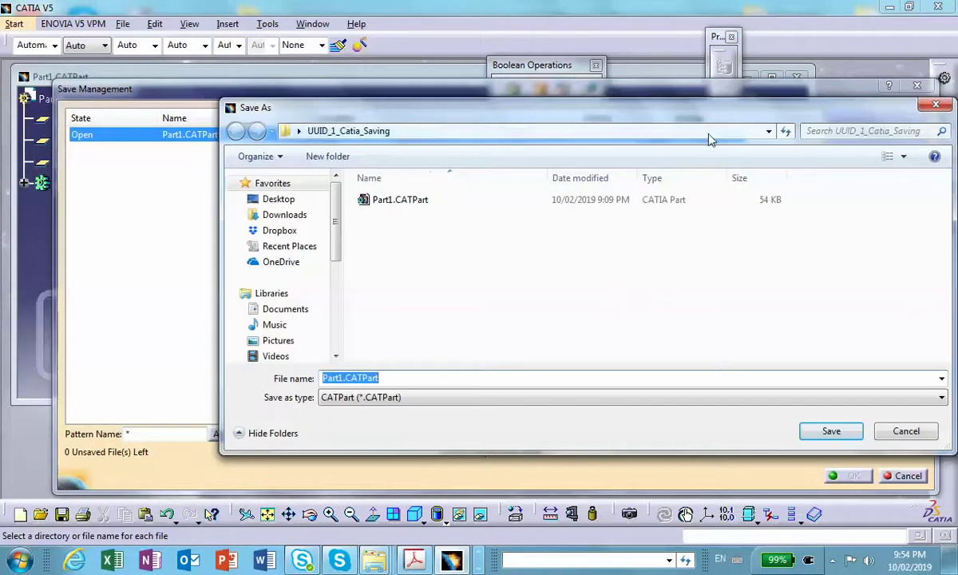
left_click(766, 131)
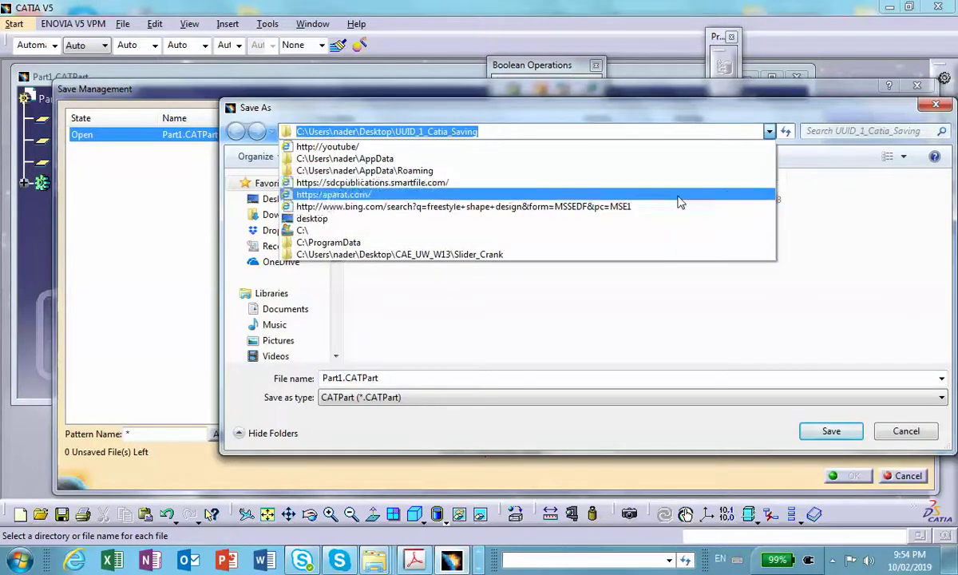
key("Escape")
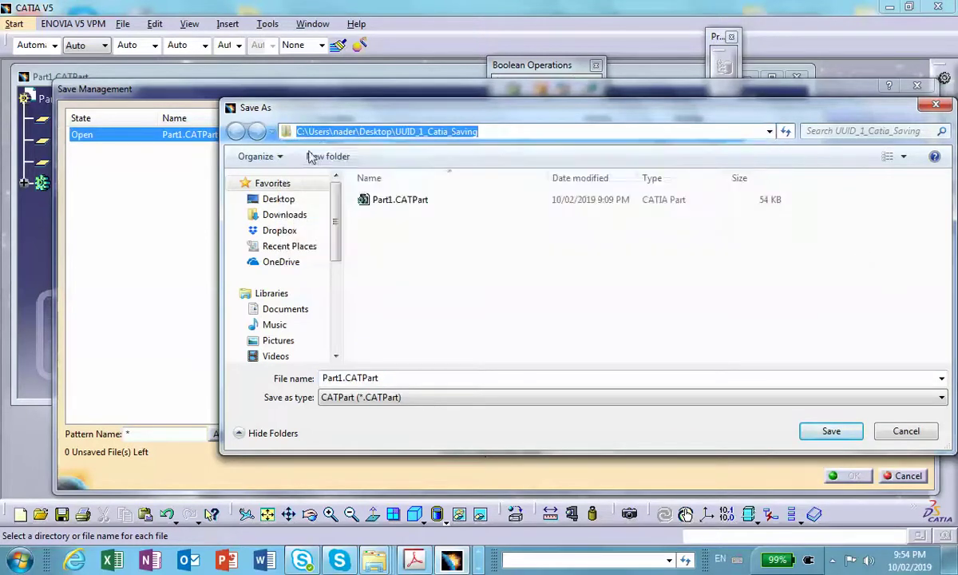
left_click(277, 199)
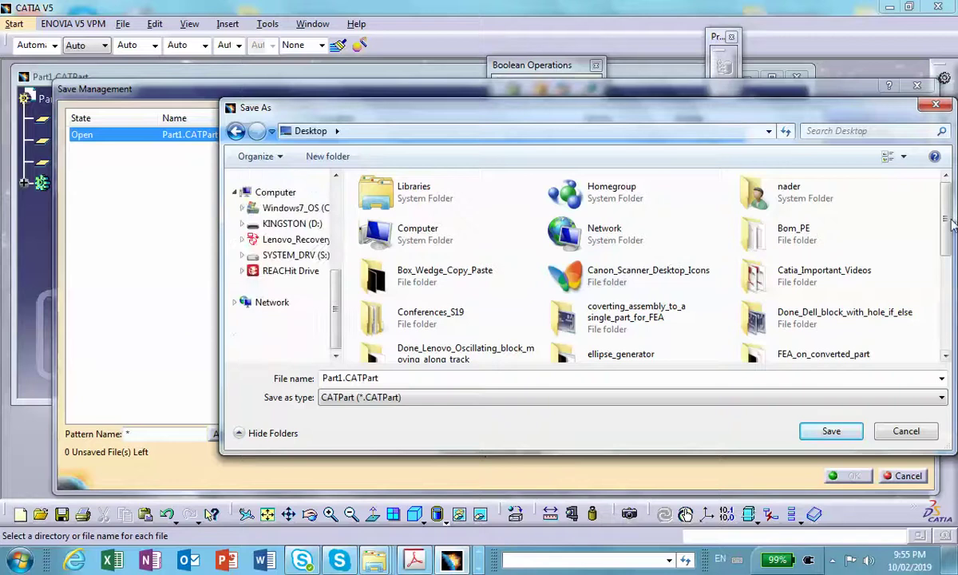
scroll(886, 333, "down", 5)
double_click(759, 301)
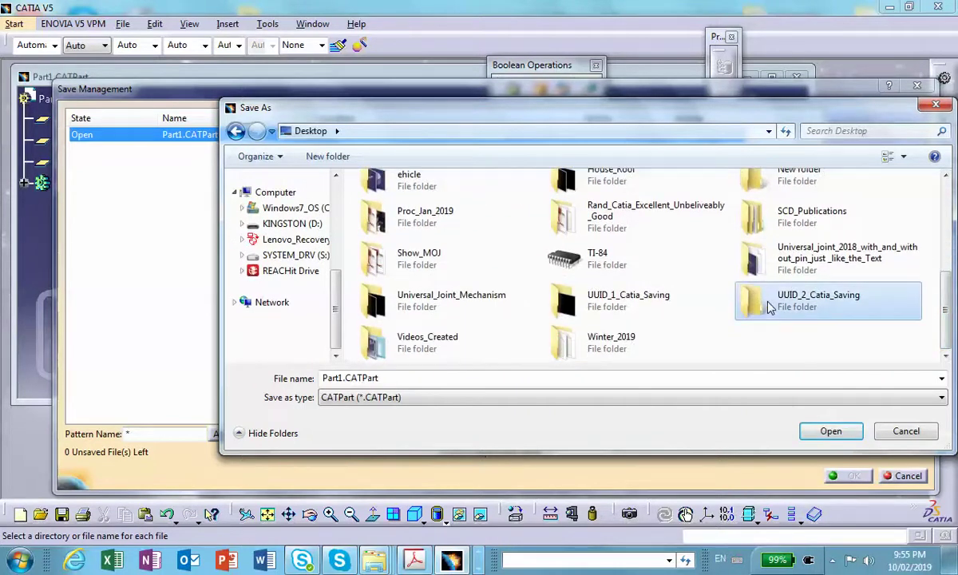
left_click(830, 431)
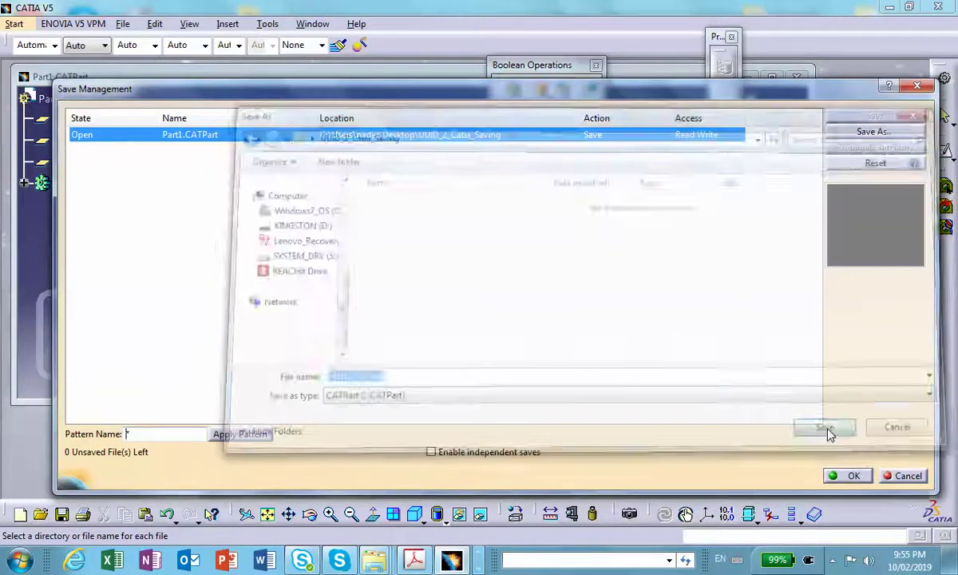
left_click(851, 475)
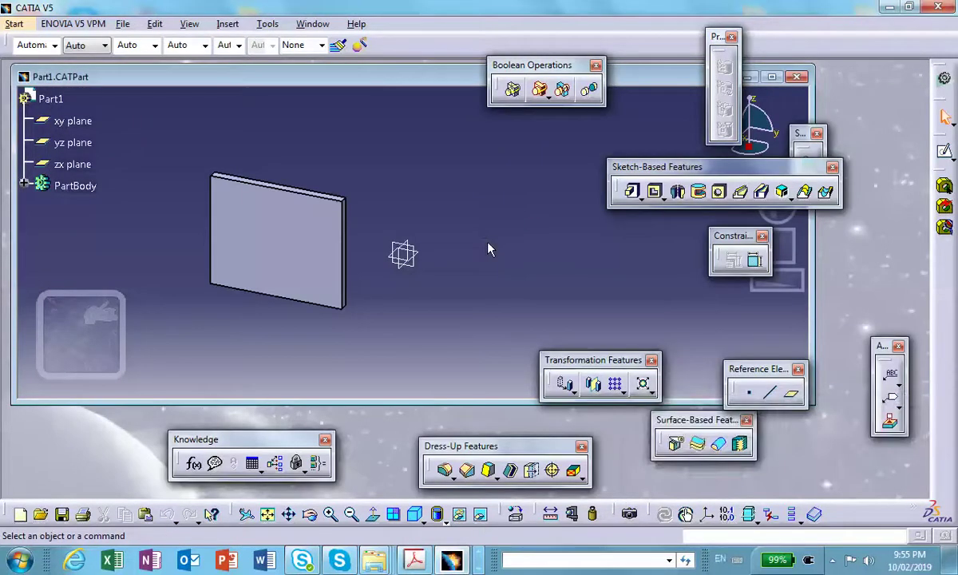
left_click(795, 76)
Reopen the original Part1.CATPart from the UUID_1 folder
left_click(888, 7)
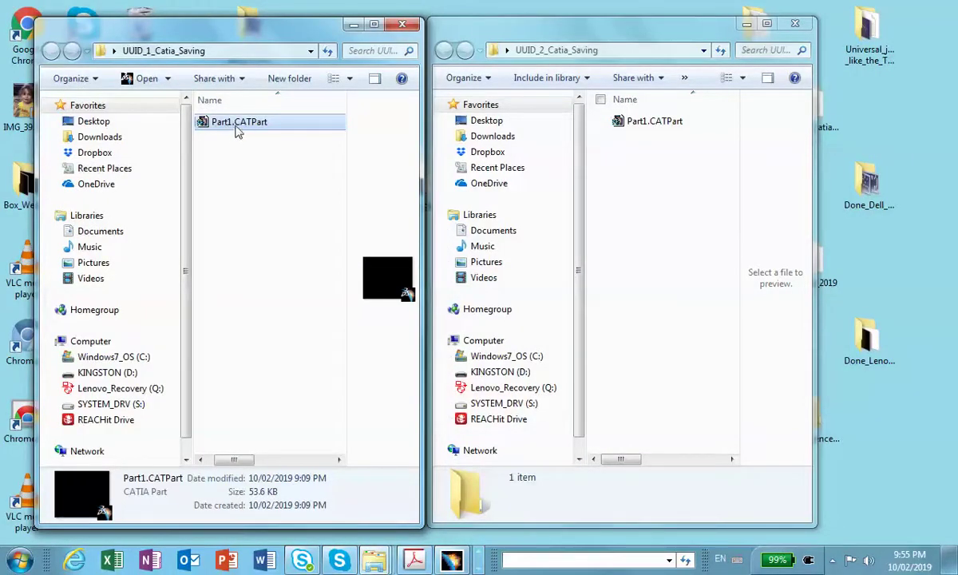
double_click(237, 124)
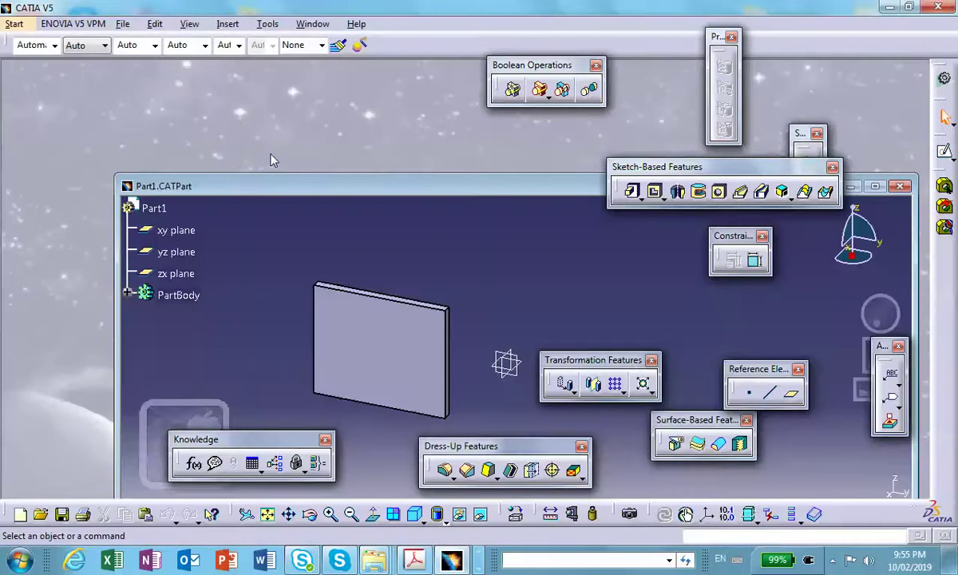
left_click_drag(296, 191, 216, 96)
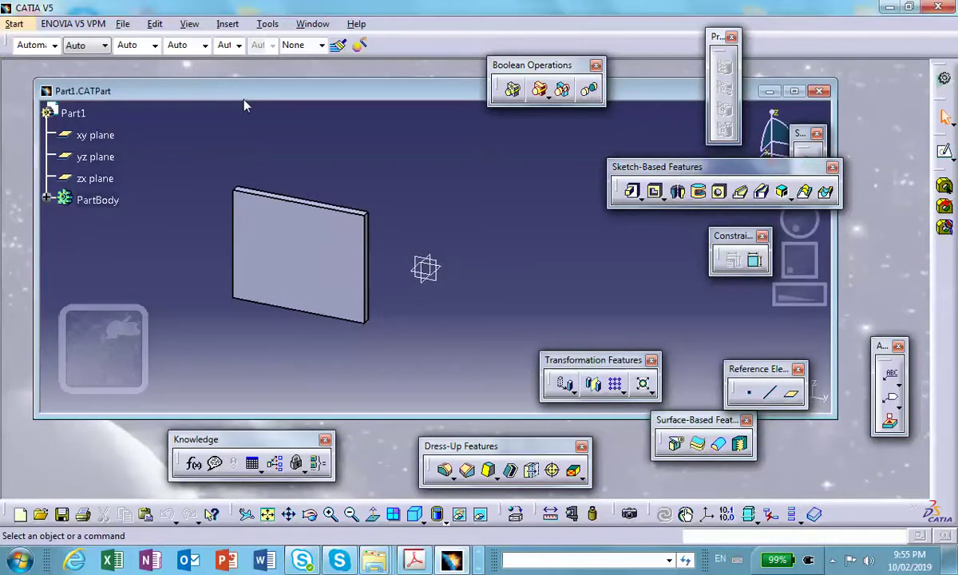
Open the Part1.CATPart copy from UUID_2, triggering the same-identification warning
left_click(892, 8)
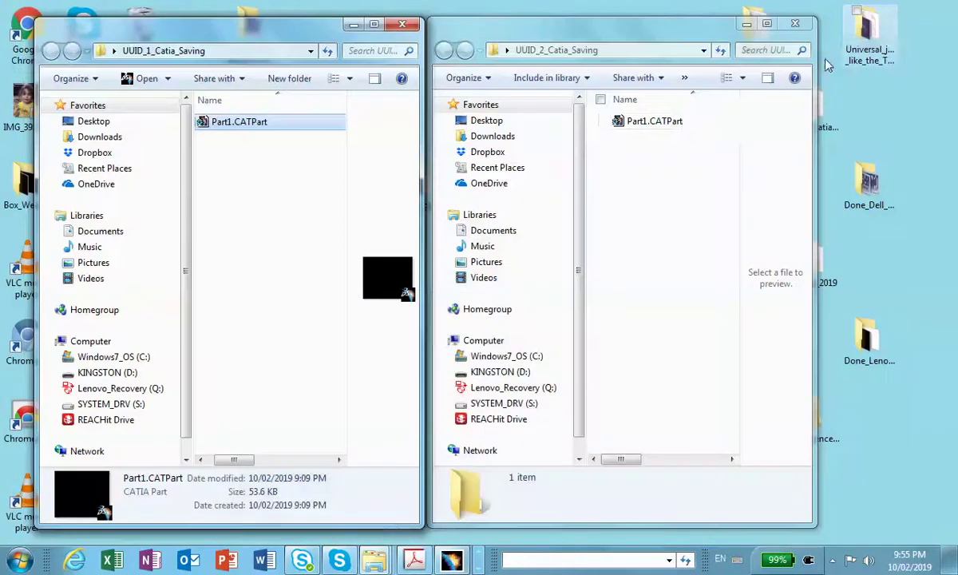
double_click(642, 121)
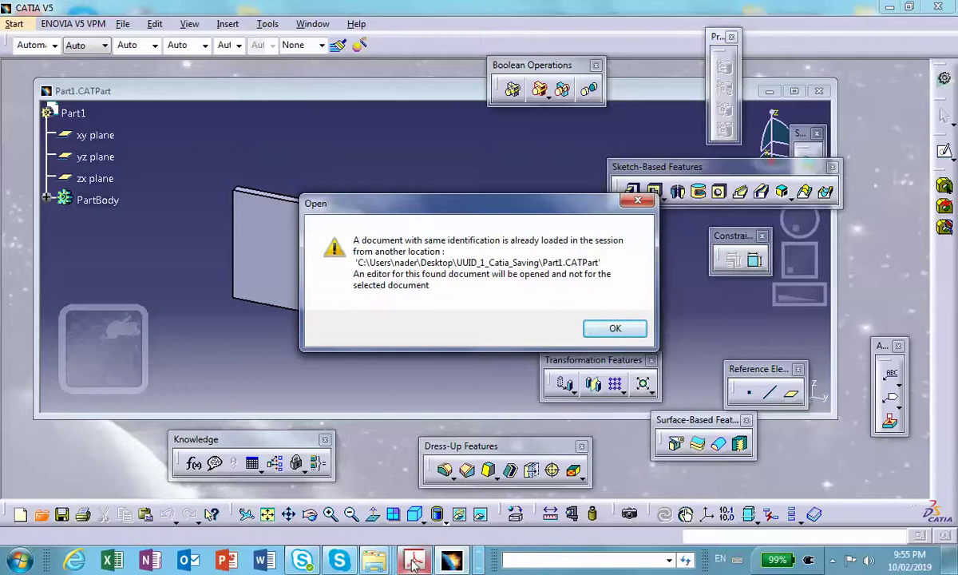
mouse_move(412, 561)
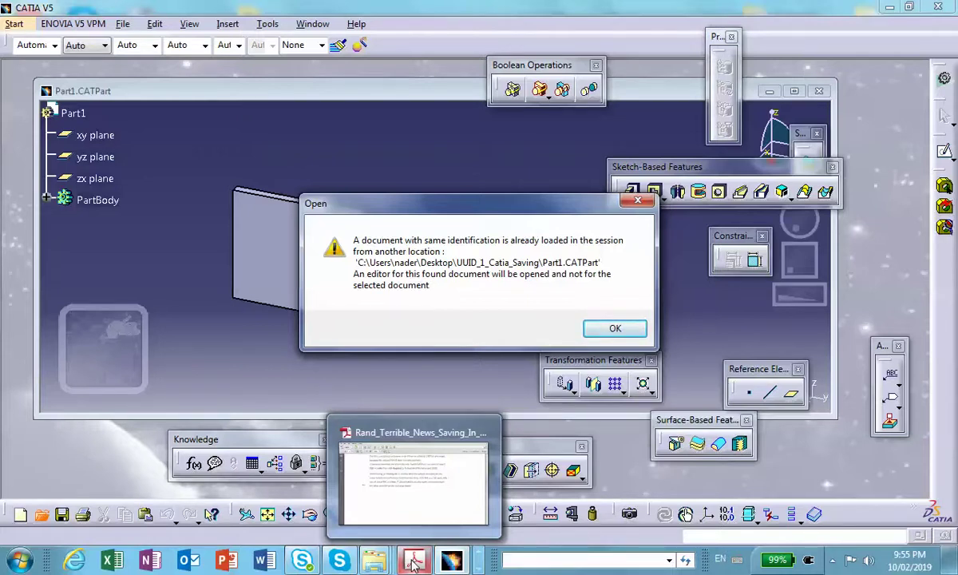
mouse_move(444, 504)
left_click(445, 501)
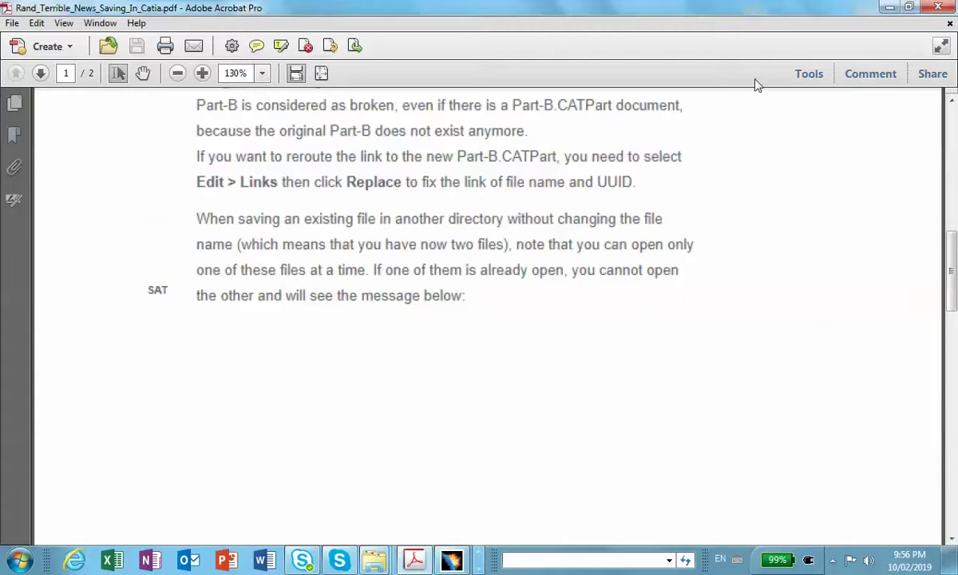
left_click(889, 9)
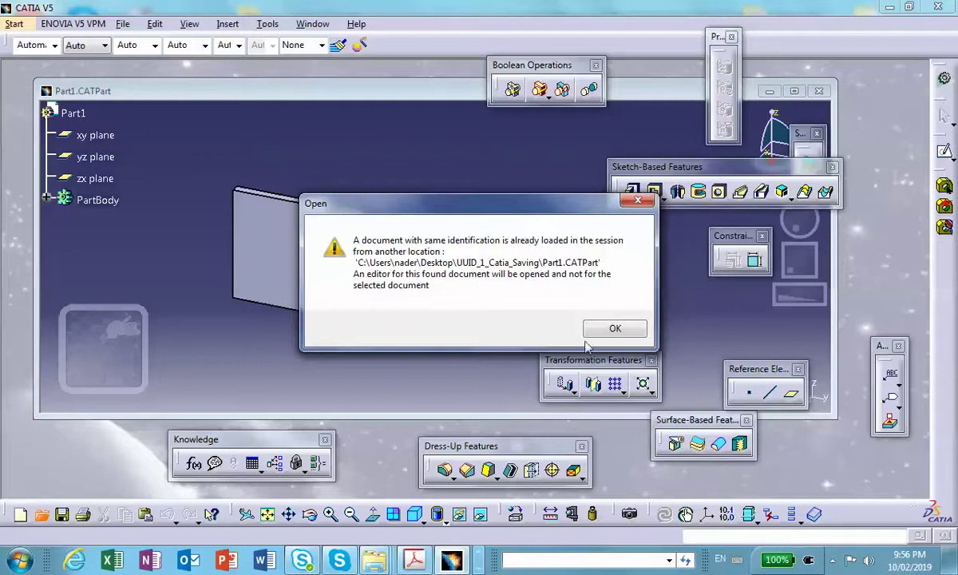
Dismiss the already-loaded document warning and close the Part1 document
left_click(611, 330)
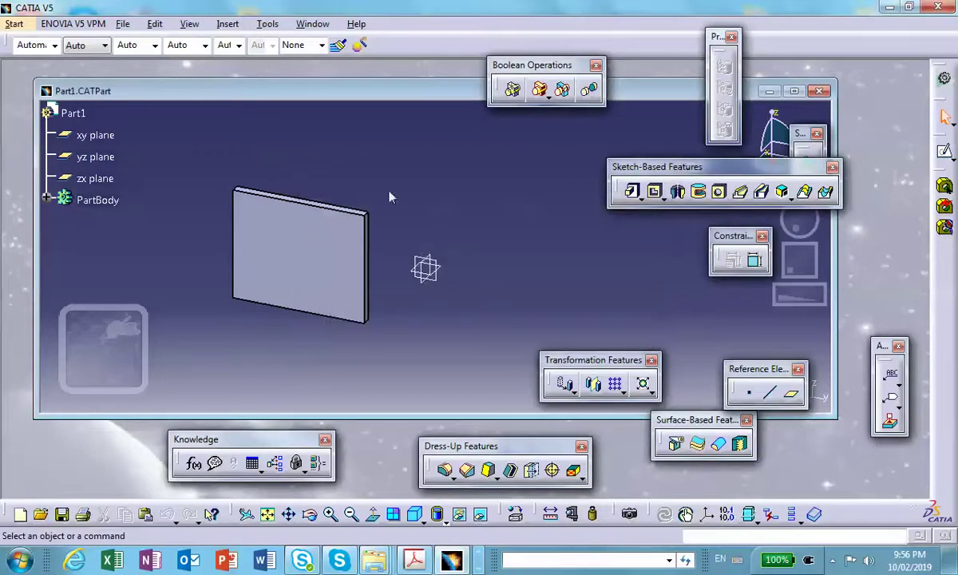
left_click(821, 92)
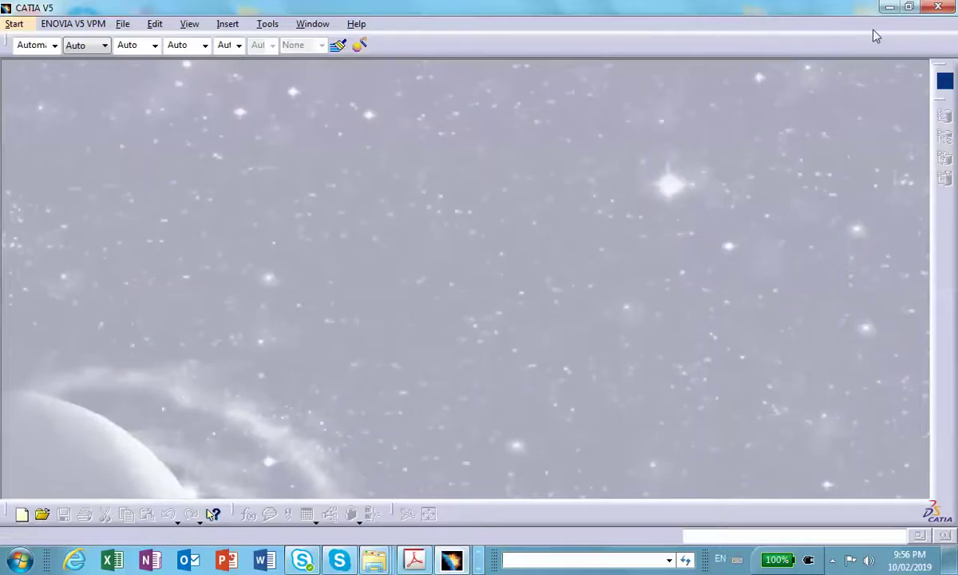
left_click(888, 6)
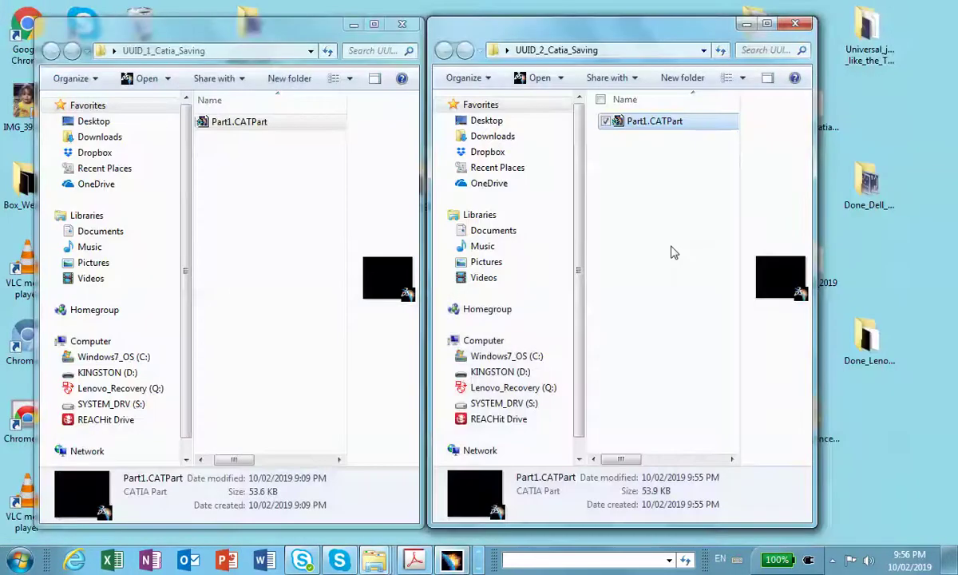
Delete Part1.CATPart from the UUID_2_Catia_Saving folder, confirming the move to the Recycle Bin
left_click(653, 122)
right_click(653, 122)
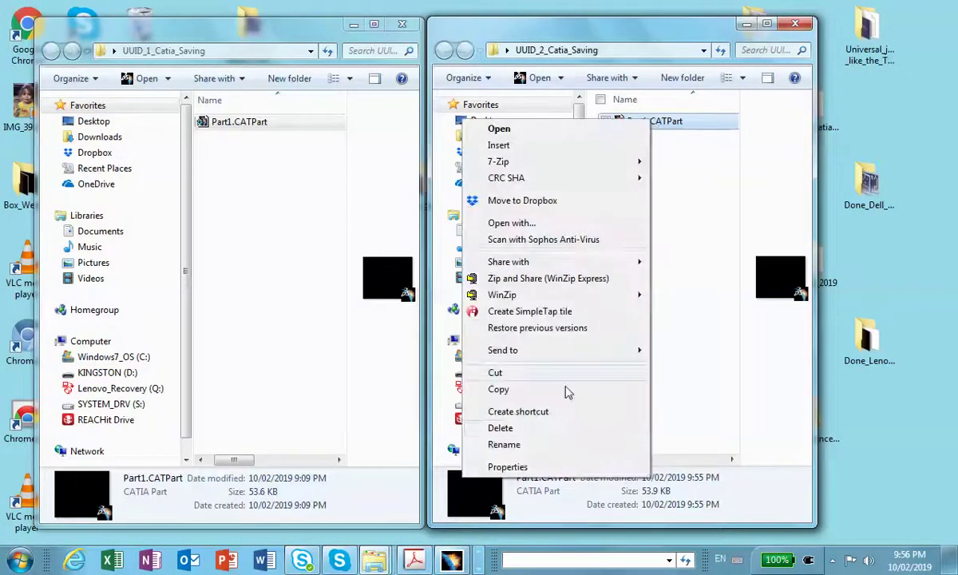
left_click(536, 433)
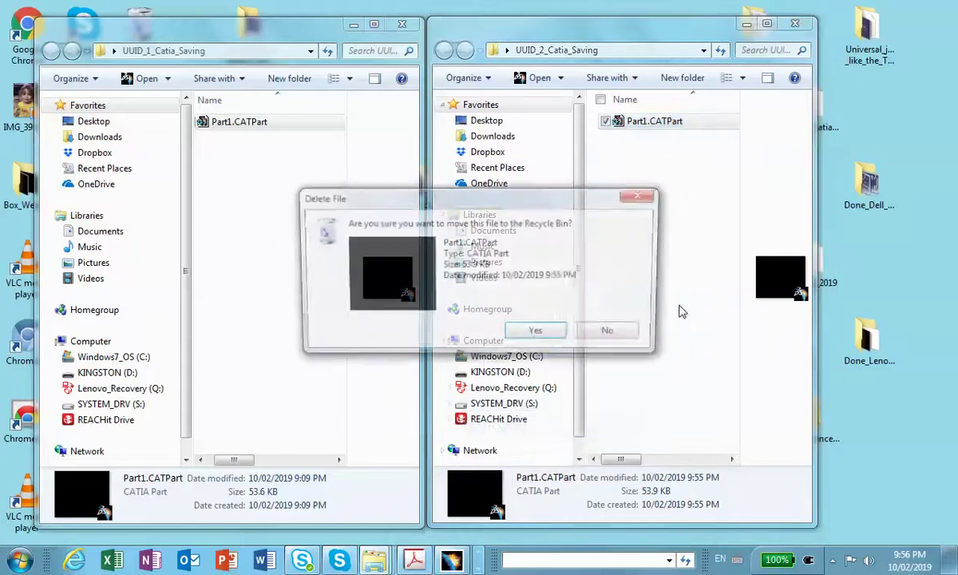
left_click(543, 332)
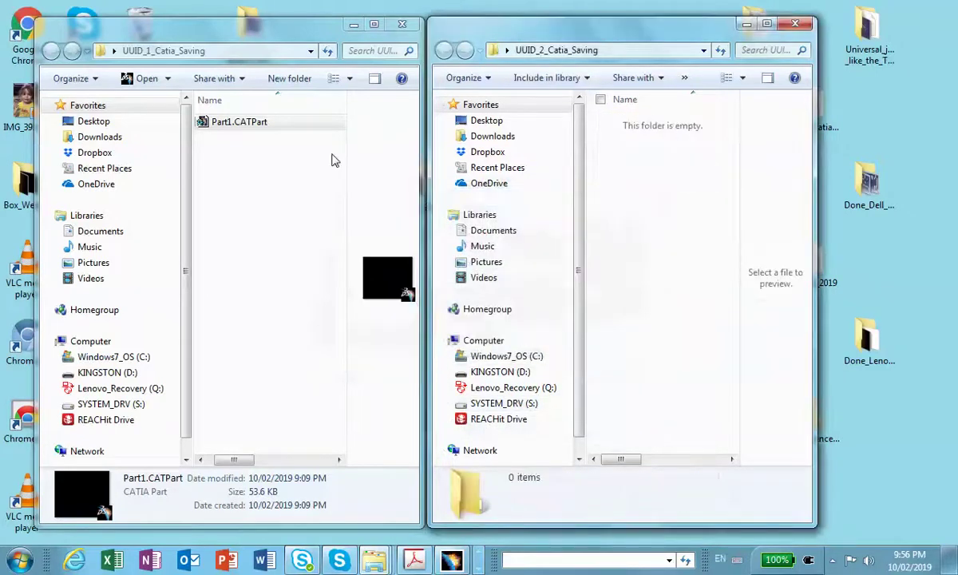
left_click(247, 256)
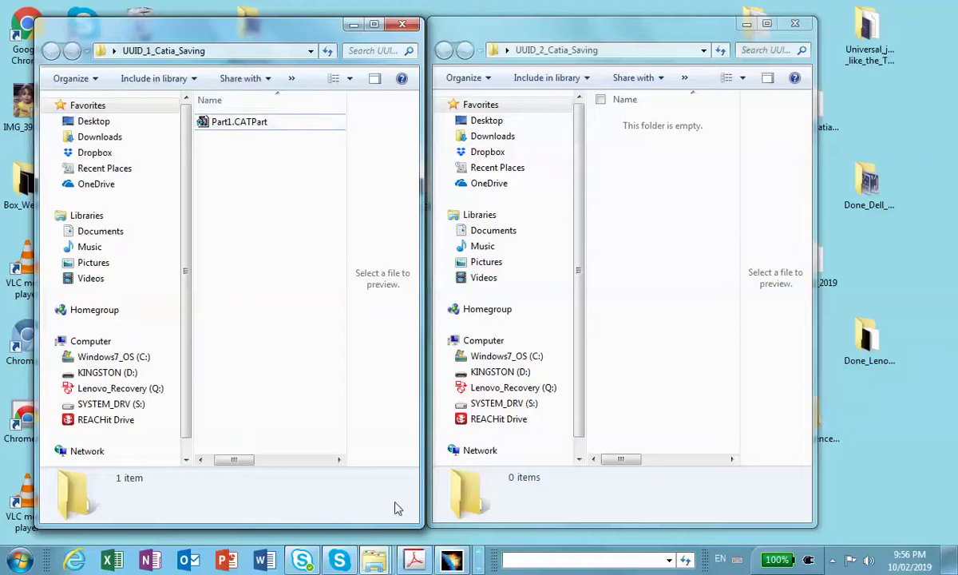
Use File > New from with Part1.CATPart to create Part1_1, then open Save Management
left_click(451, 559)
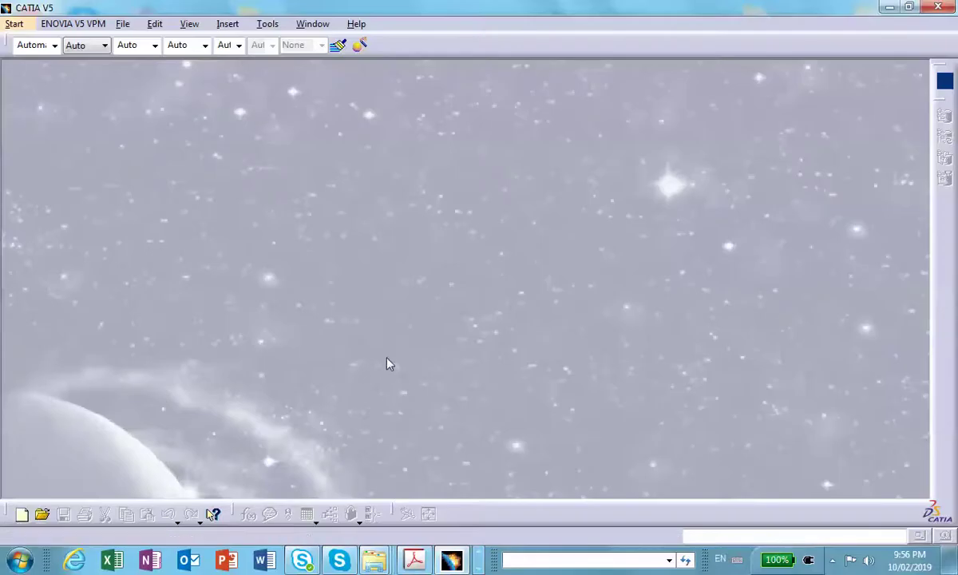
left_click(122, 25)
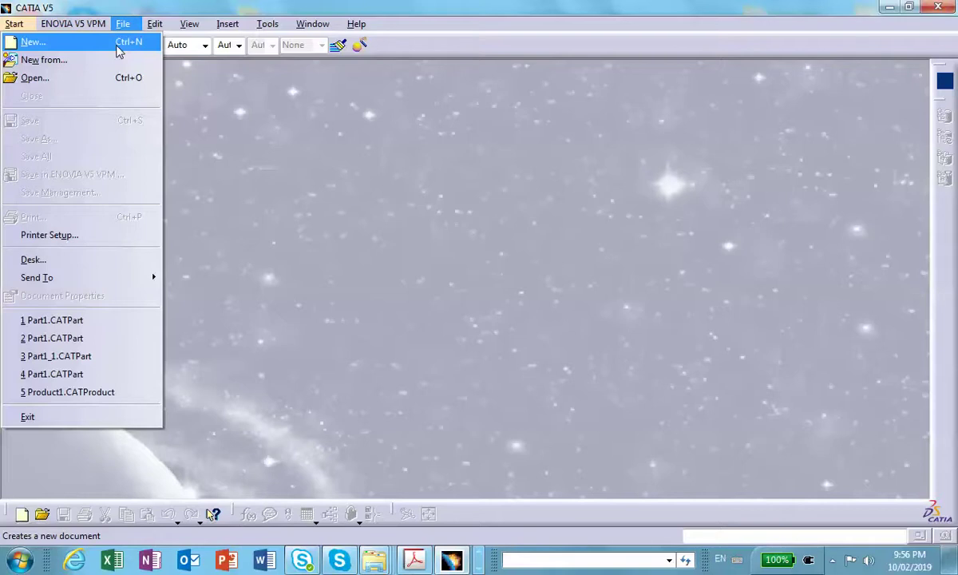
left_click(47, 61)
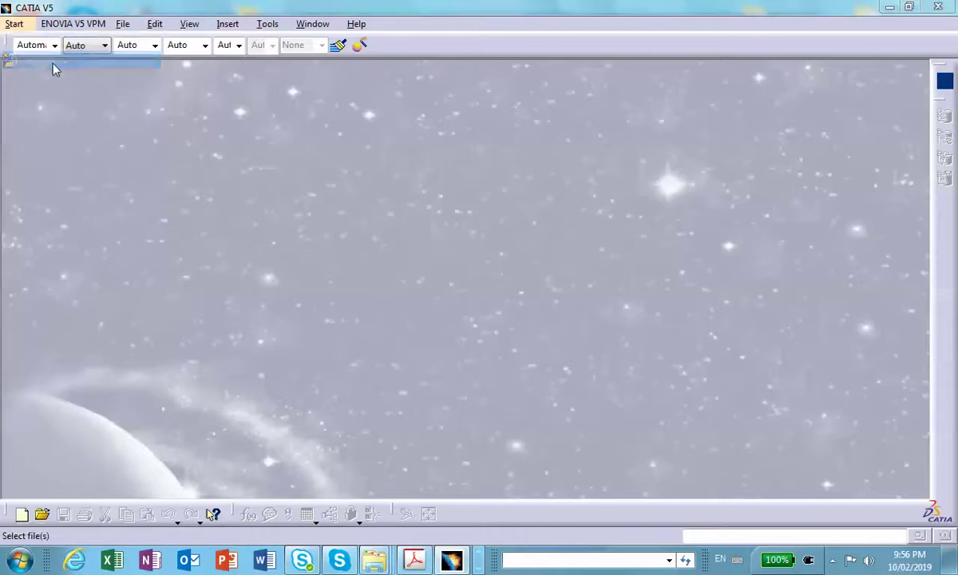
left_click_drag(451, 103, 315, 108)
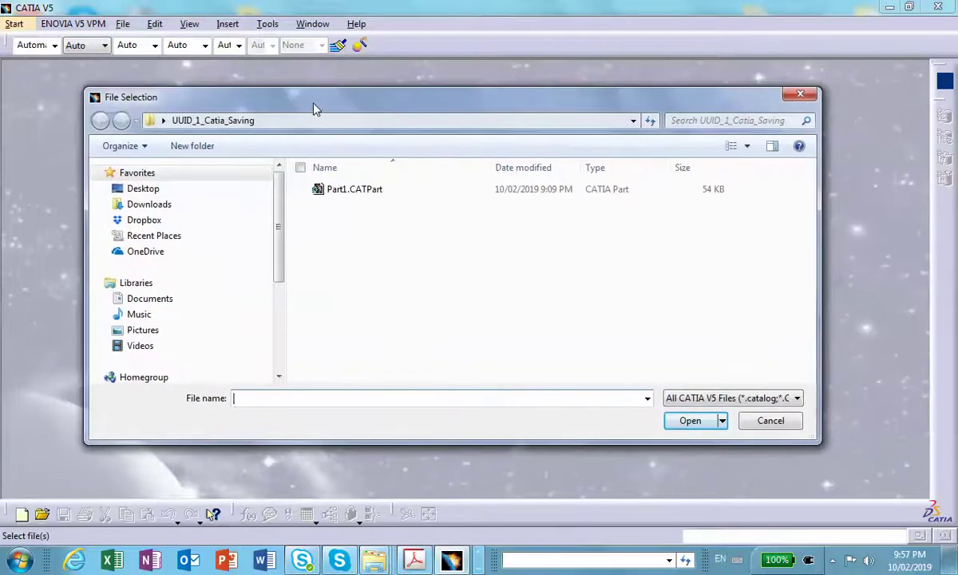
left_click(357, 196)
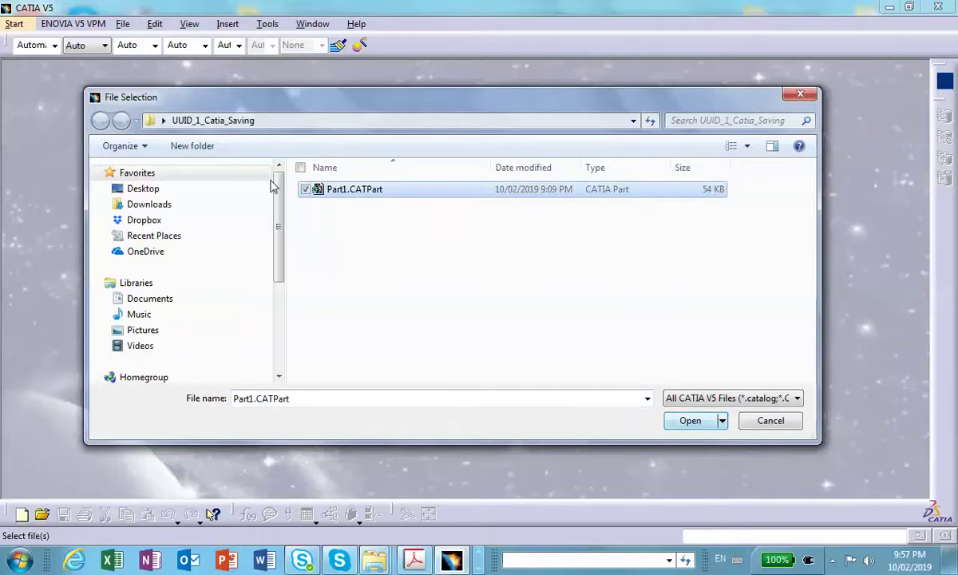
left_click(686, 420)
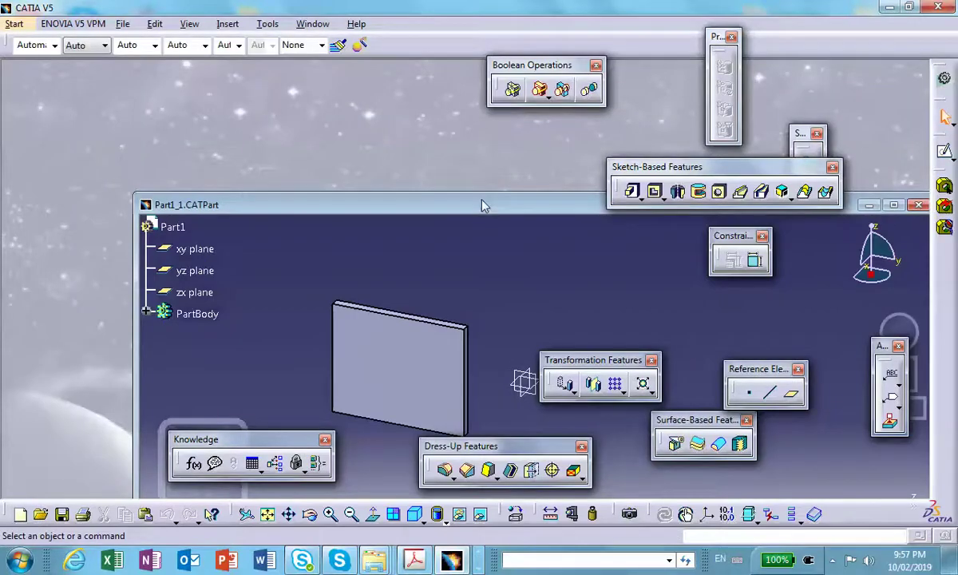
left_click_drag(482, 206, 359, 91)
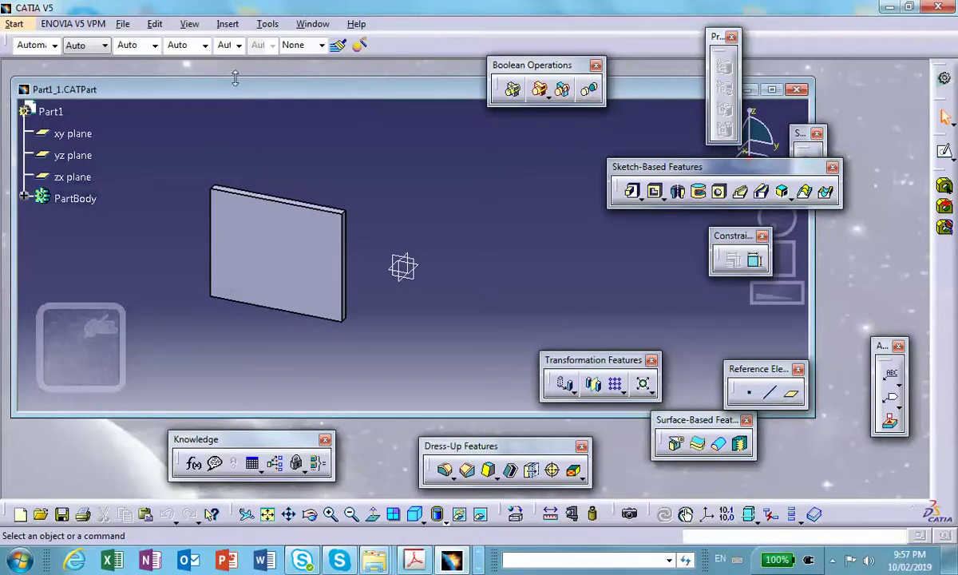
left_click(122, 24)
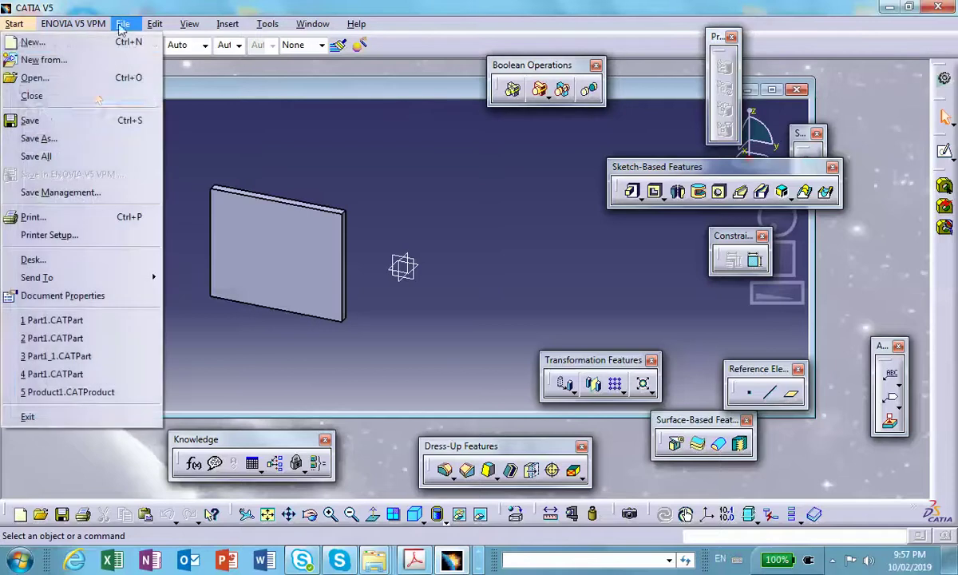
left_click(80, 188)
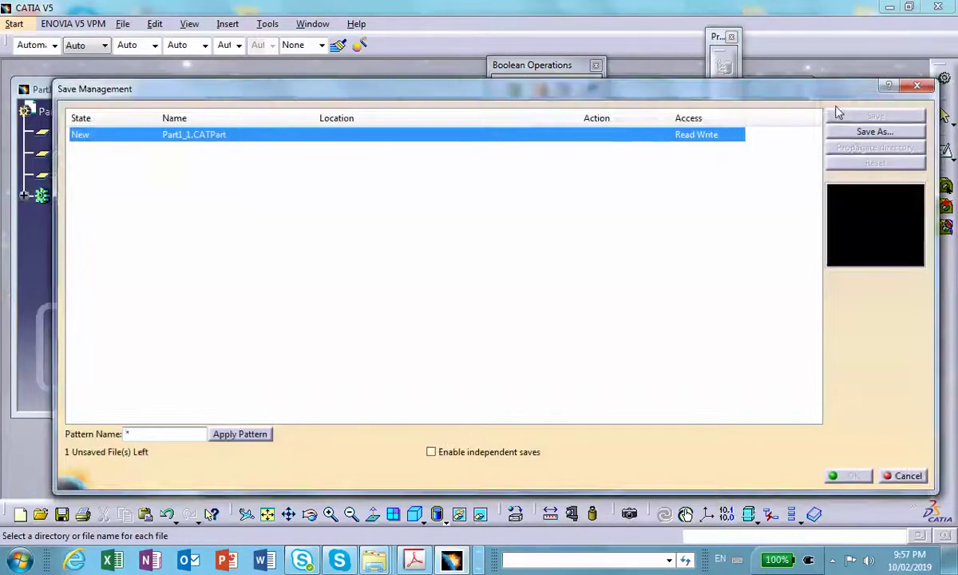
Save As Part1_1.CATPart into Desktop\UUID_2_Catia_Saving and confirm the save
left_click(853, 132)
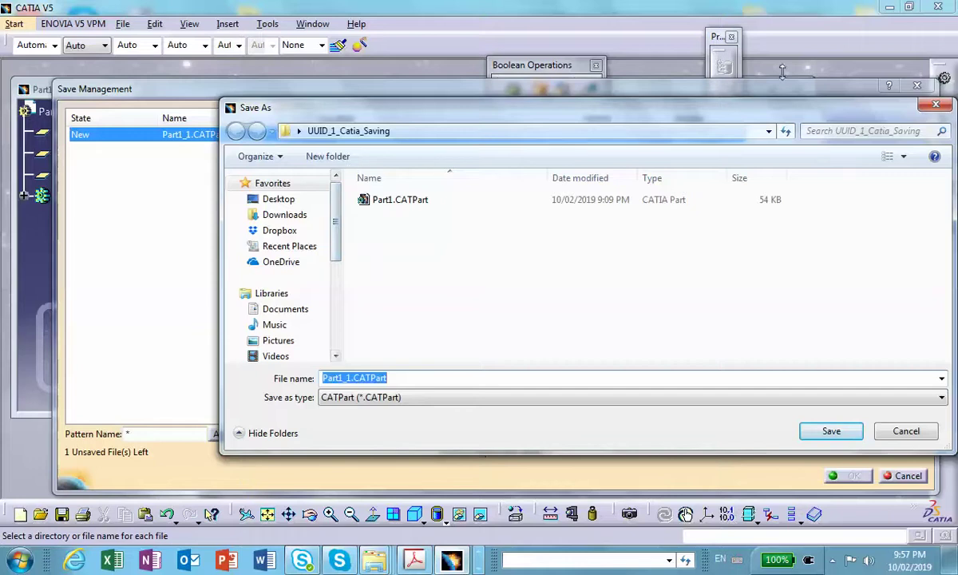
left_click(280, 198)
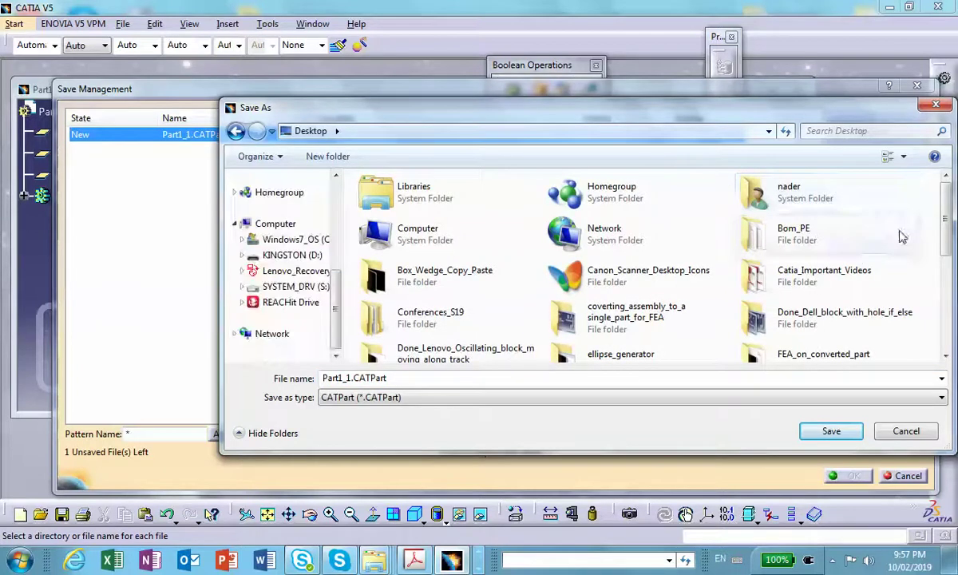
scroll(950, 209, "down", 5)
left_click(786, 297)
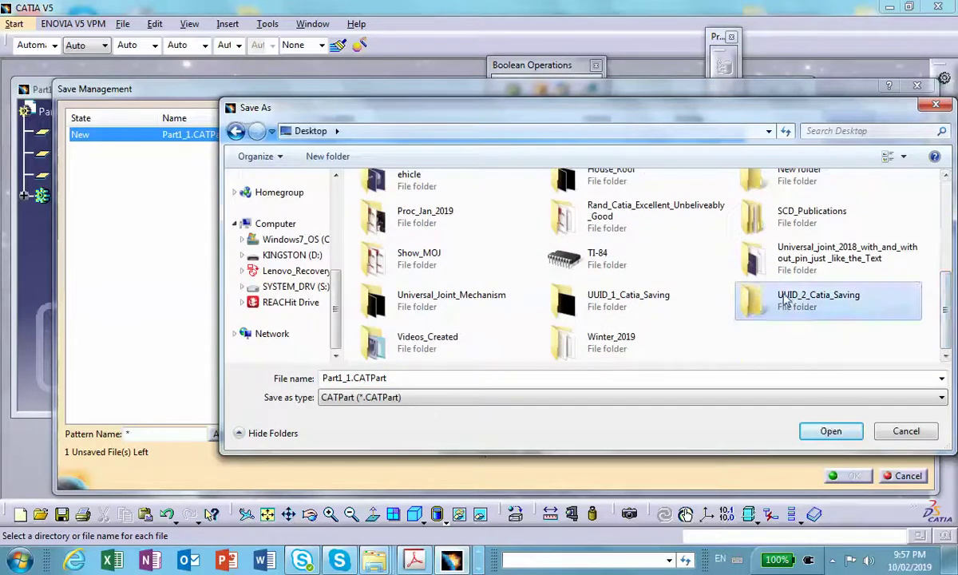
left_click(801, 431)
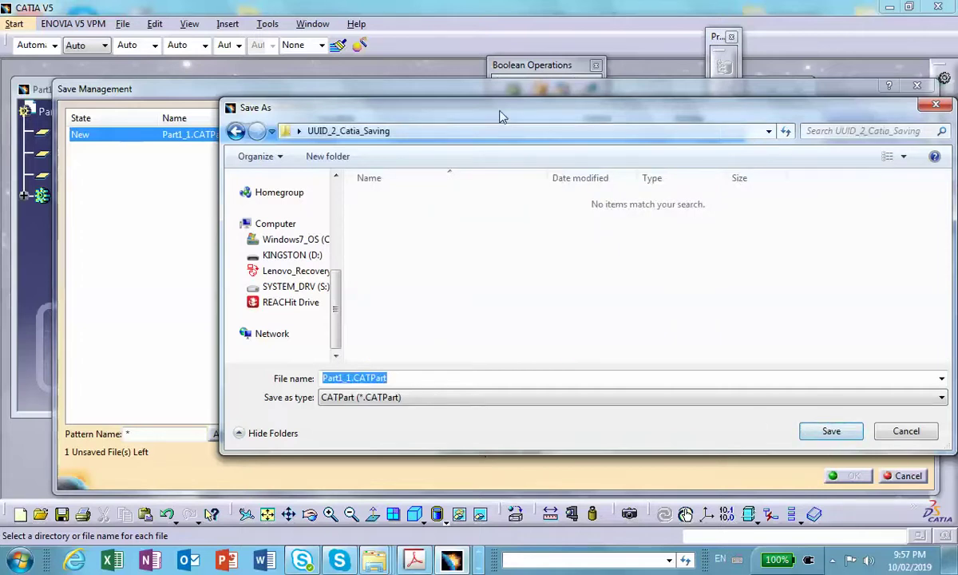
left_click_drag(504, 117, 351, 133)
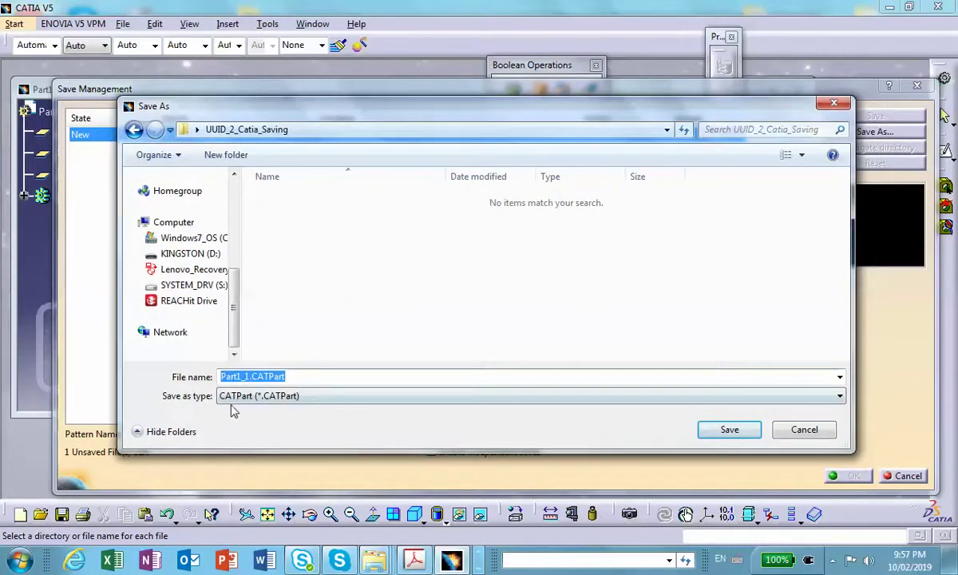
left_click(722, 434)
left_click(848, 475)
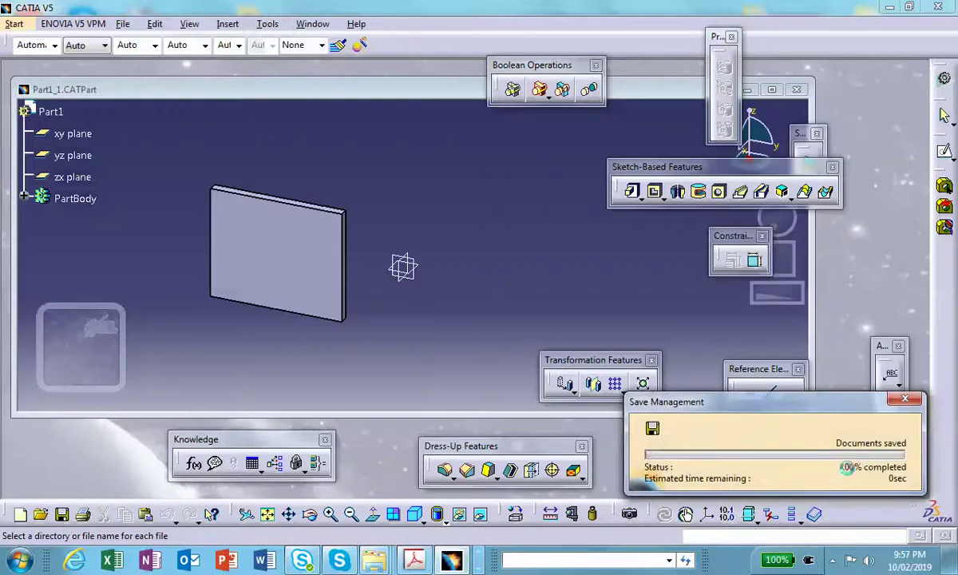
Close Part1_1 and reopen the original Part1.CATPart from the UUID_1 folder
left_click(796, 90)
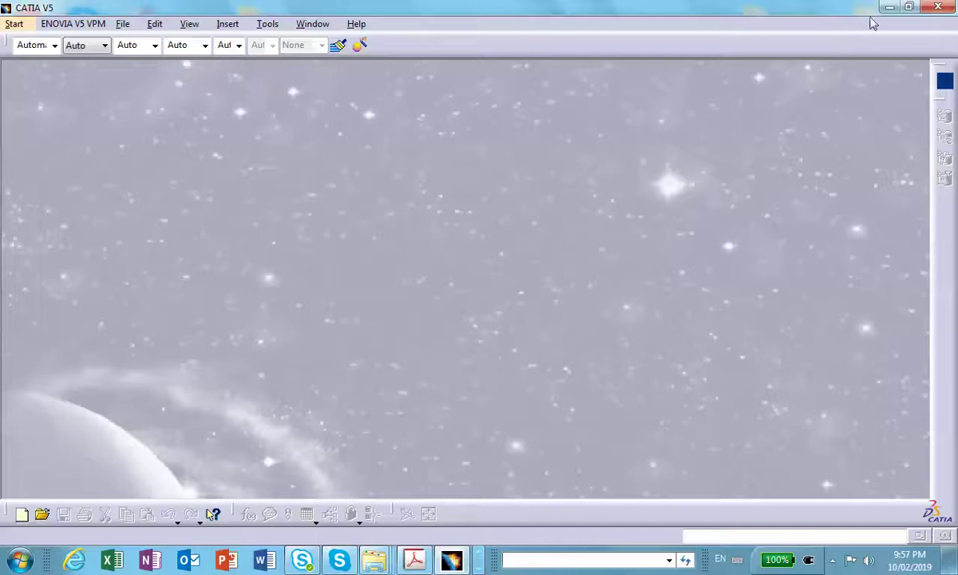
left_click(889, 6)
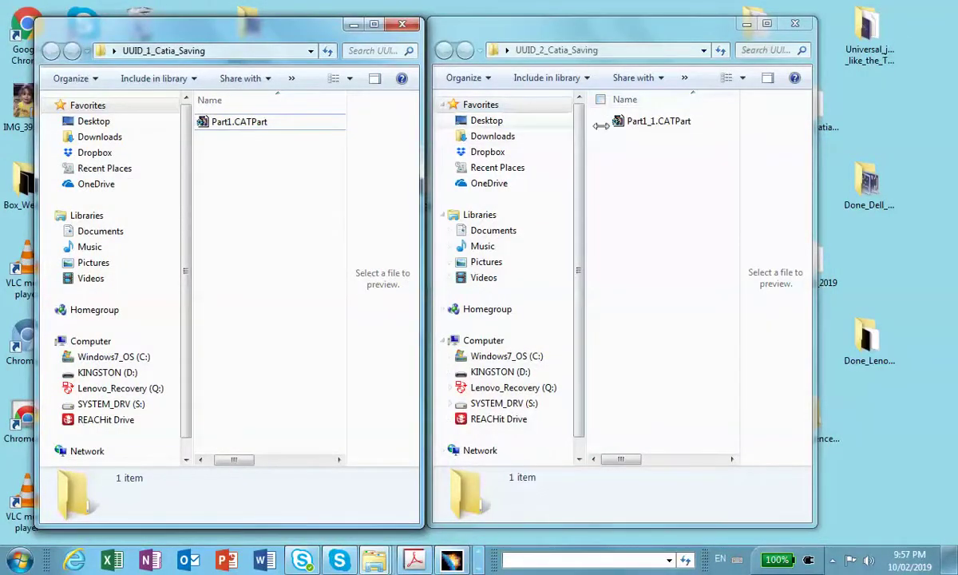
left_click(237, 130)
double_click(237, 130)
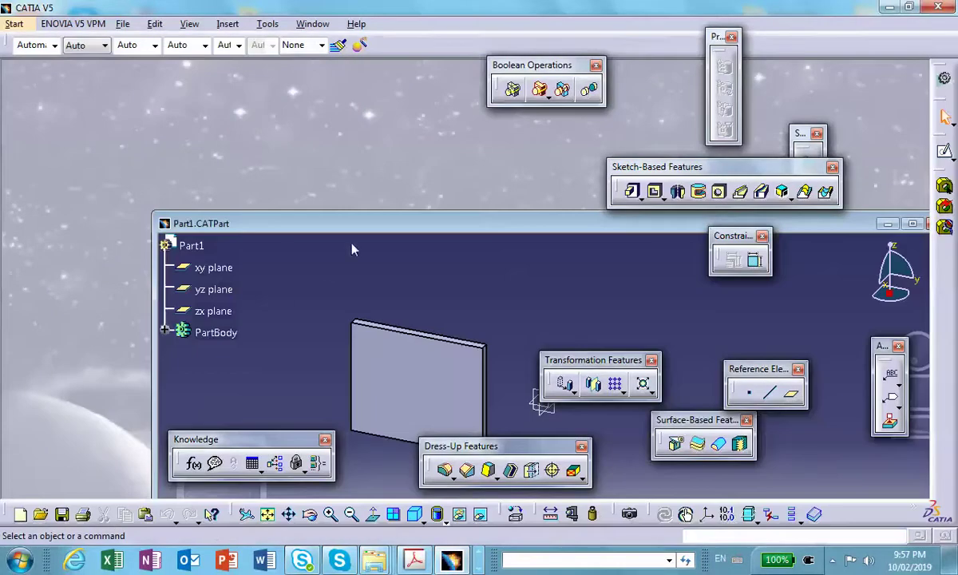
Open the copied Part1_1.CATPart from UUID_2_Catia_Saving in CATIA
left_click_drag(363, 226, 230, 83)
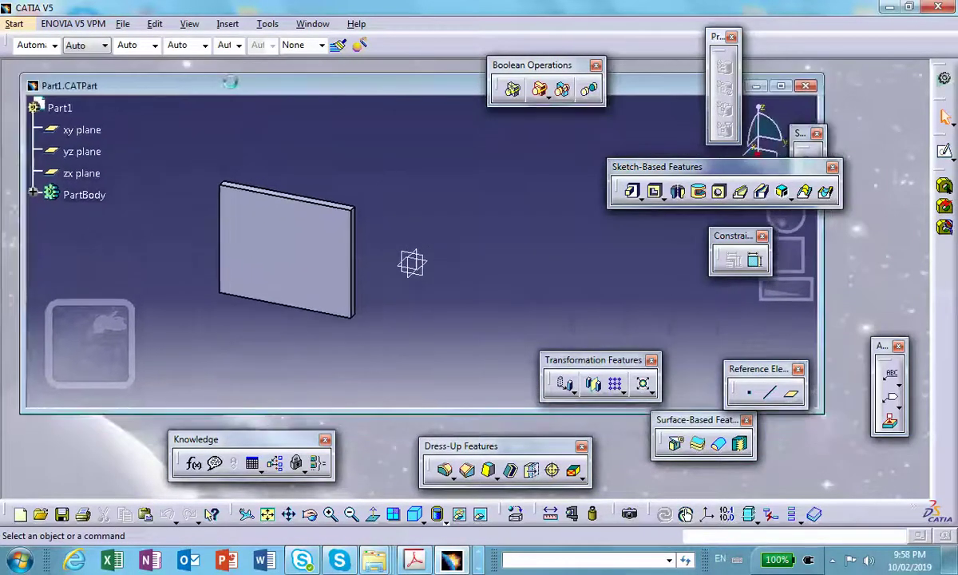
left_click(887, 6)
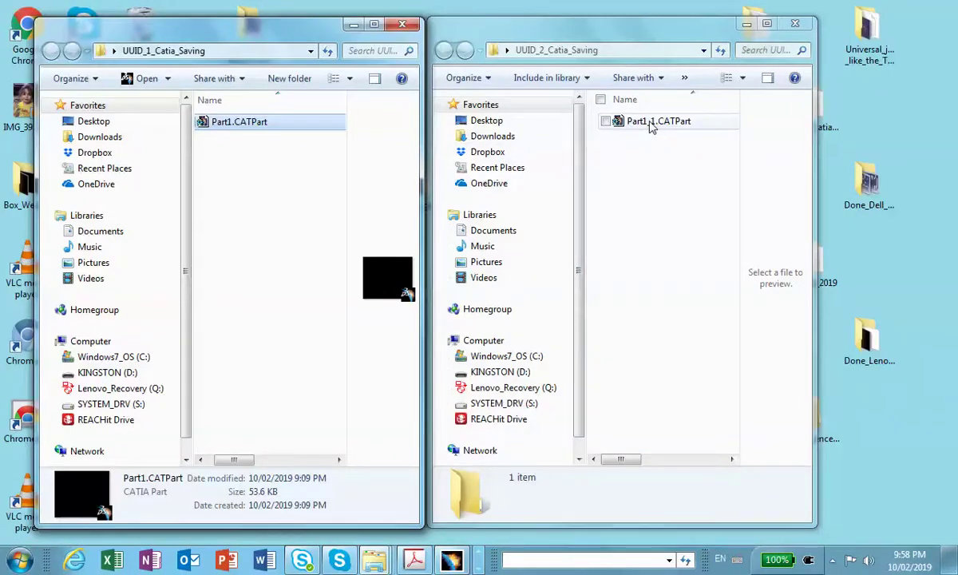
double_click(651, 123)
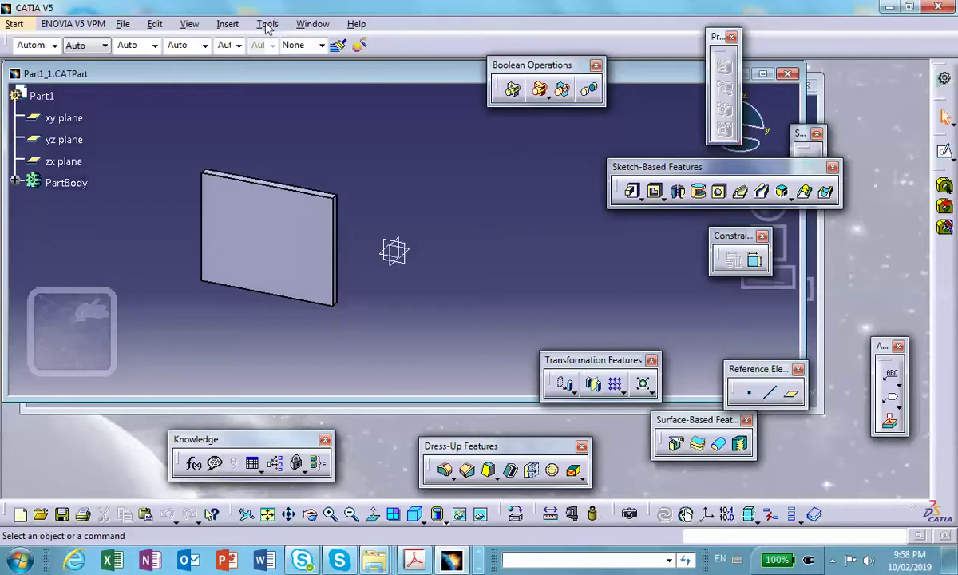
Tile the Part1 and Part1_1 windows vertically from the Window menu
left_click(267, 25)
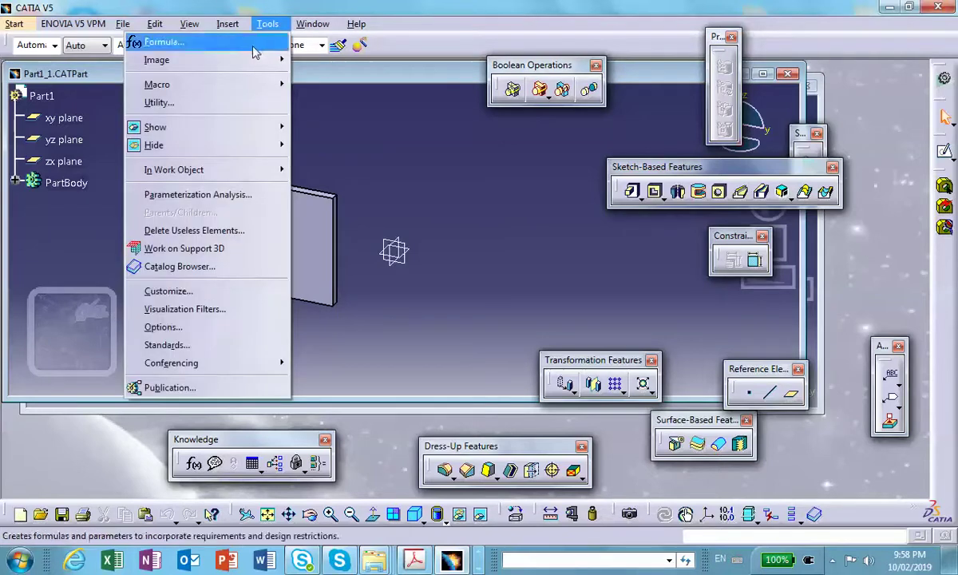
mouse_move(312, 24)
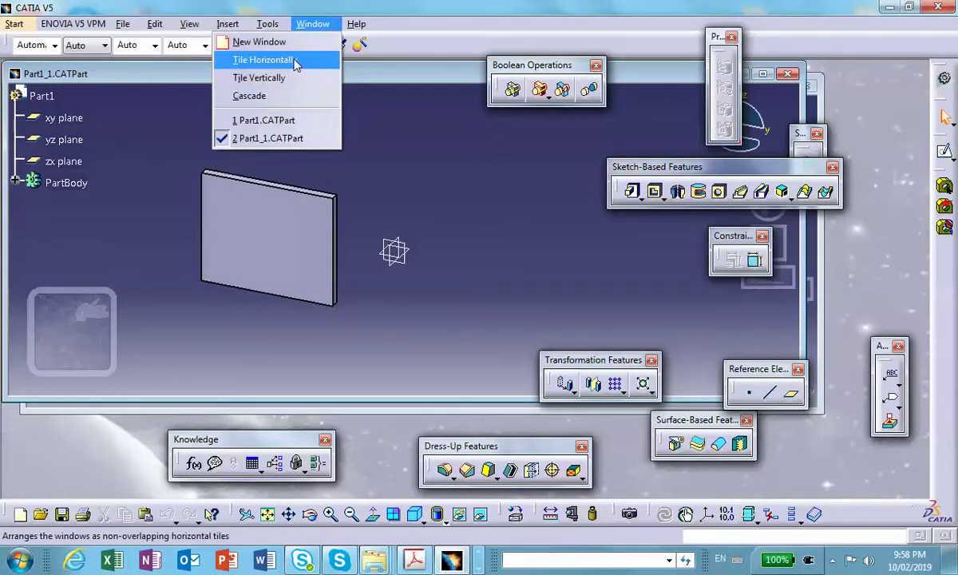
left_click(307, 78)
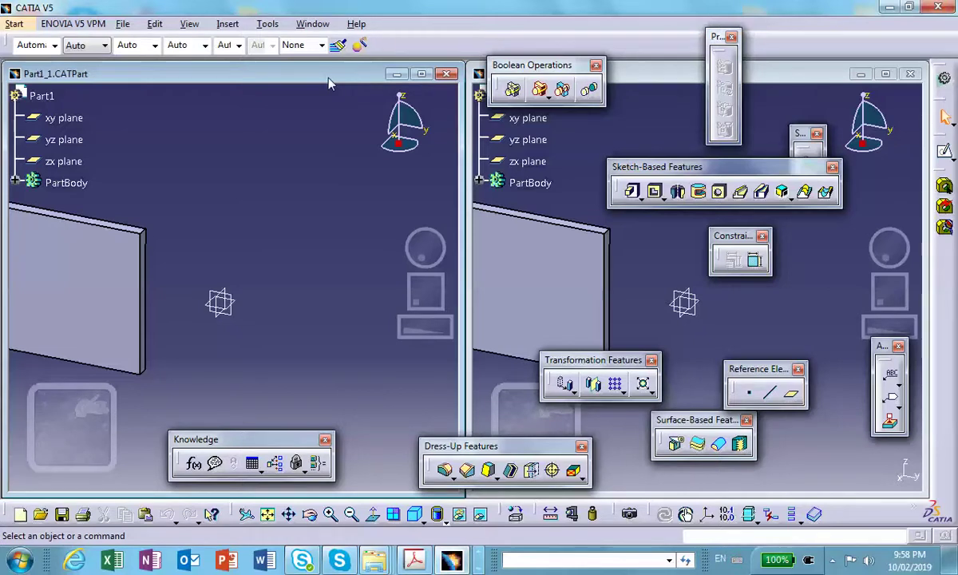
Return to Rand_Terrible_News_Saving_In_Catia.pdf and scroll up to the article title
left_click(413, 559)
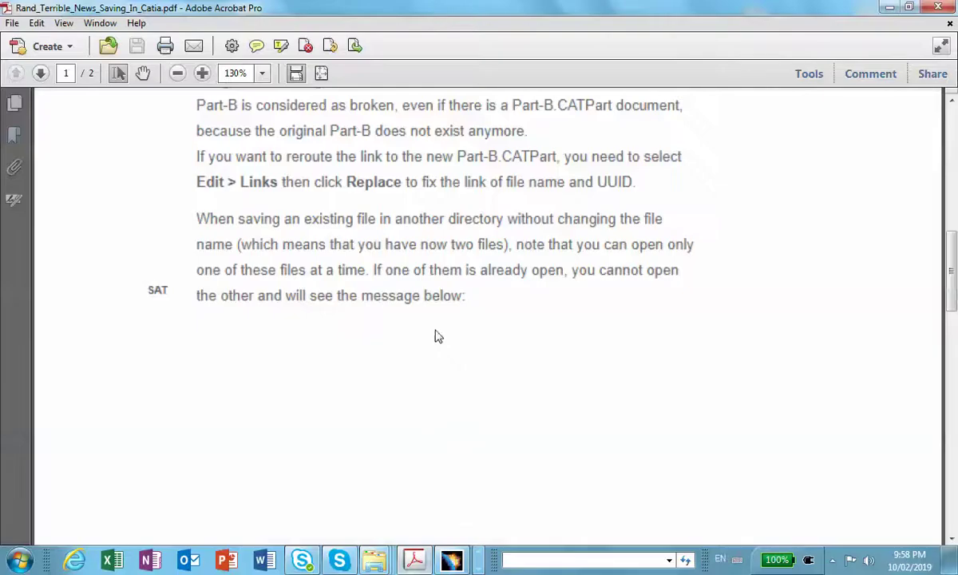
scroll(423, 254, "up", 10)
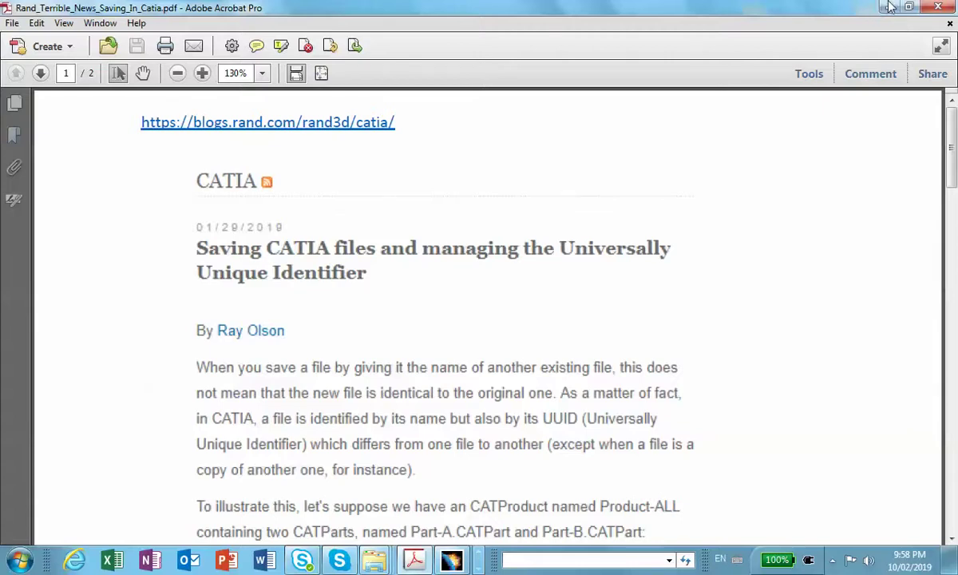
Edit the right-hand part's pad, setting its length to 2.5 in
left_click(888, 8)
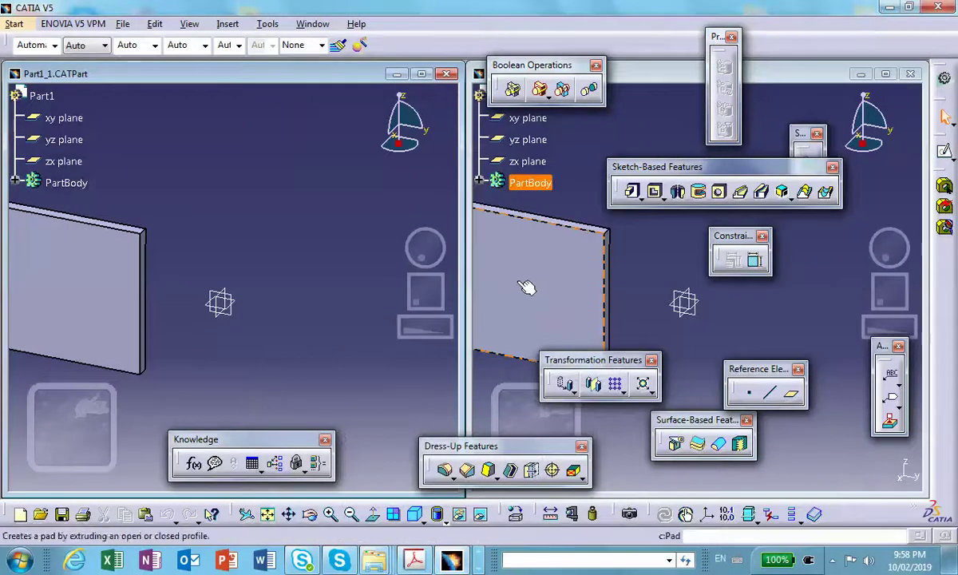
double_click(521, 279)
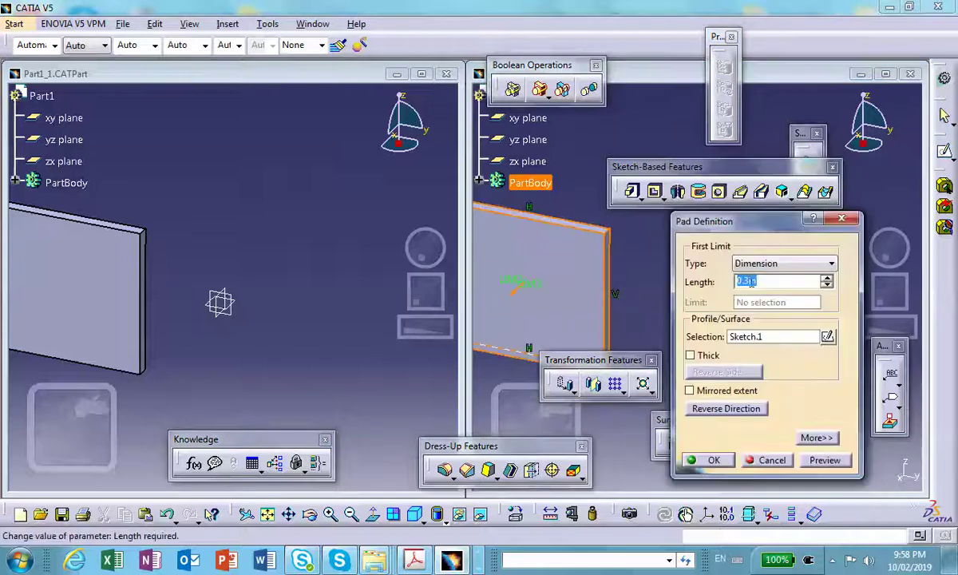
type("2.5")
key("Return")
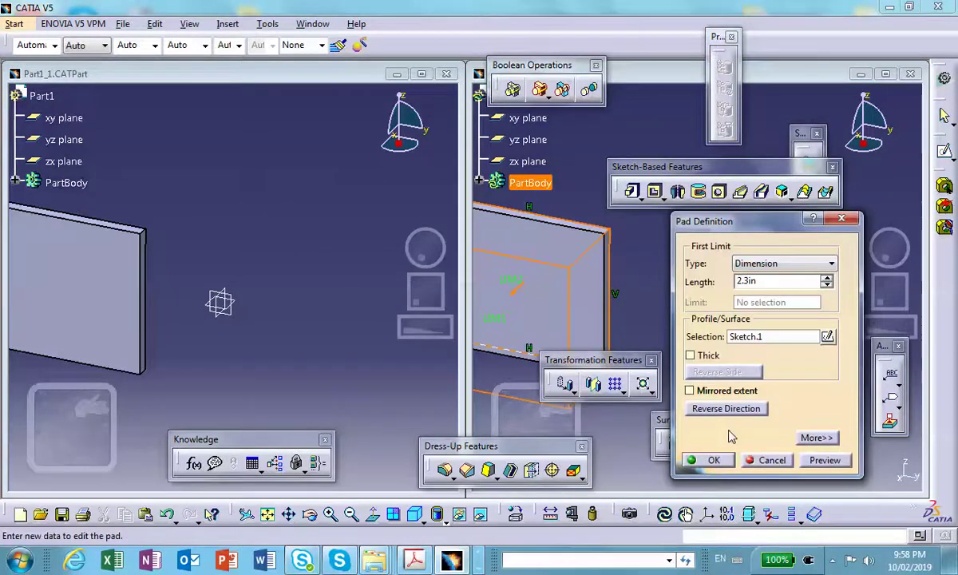
left_click(706, 460)
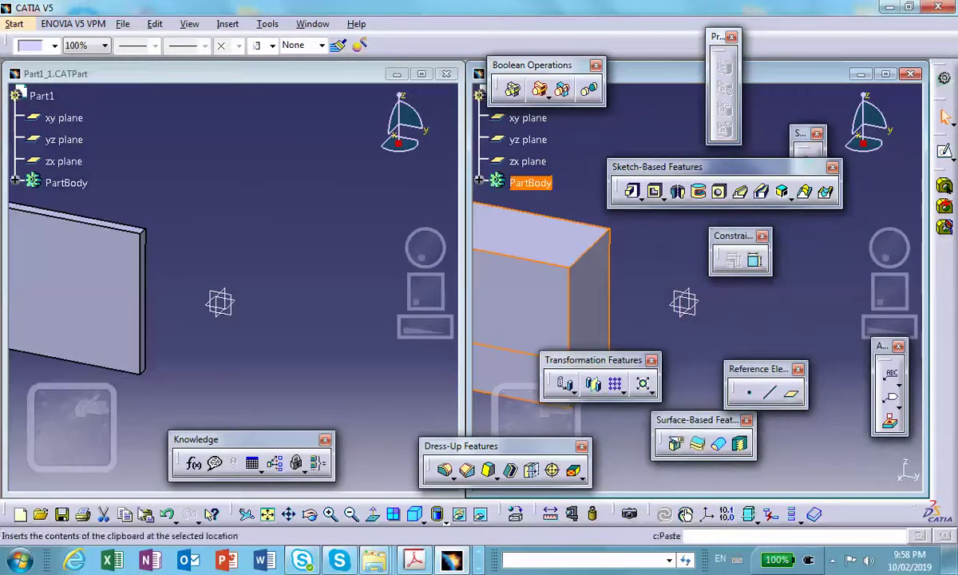
Save the thickened Part1 and close both part windows
left_click(64, 516)
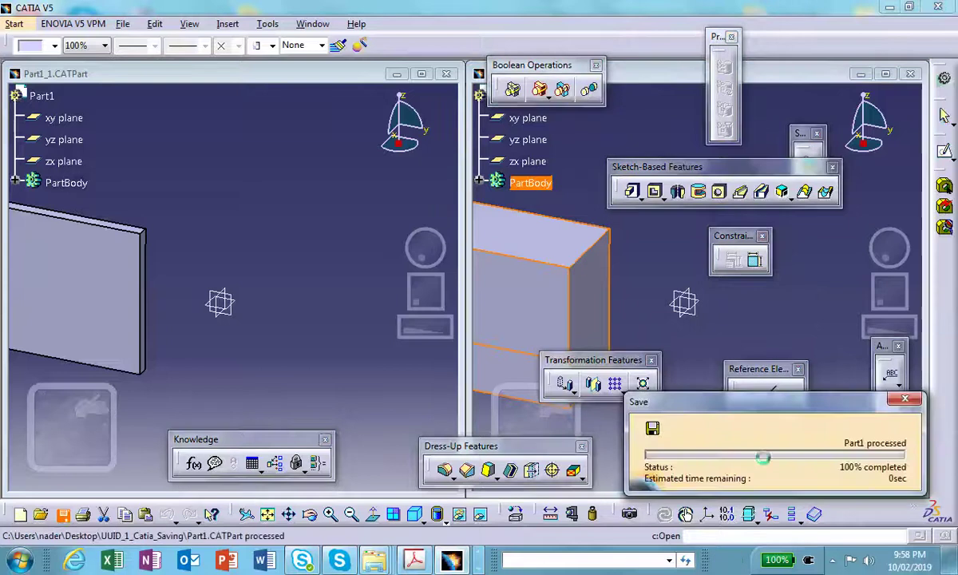
left_click(909, 73)
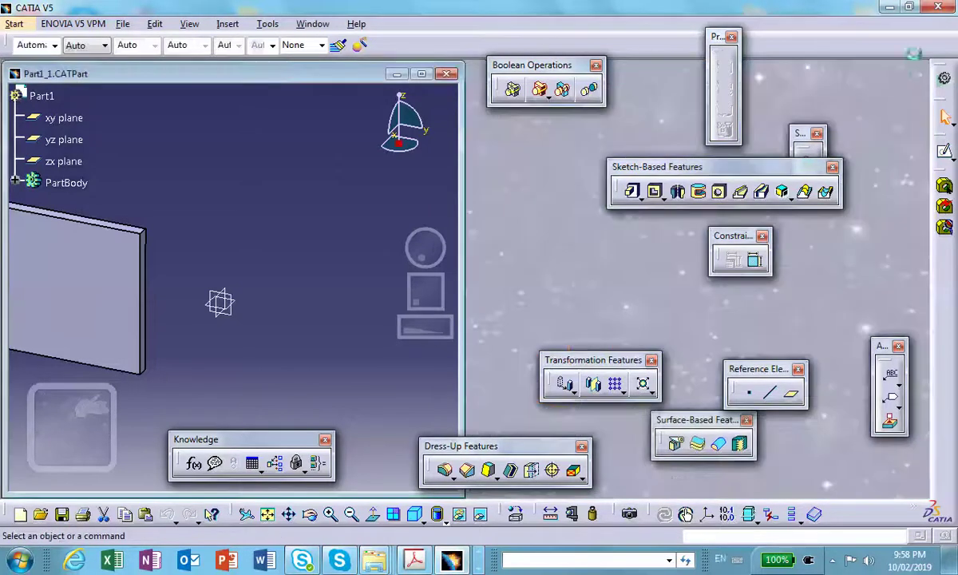
left_click(447, 74)
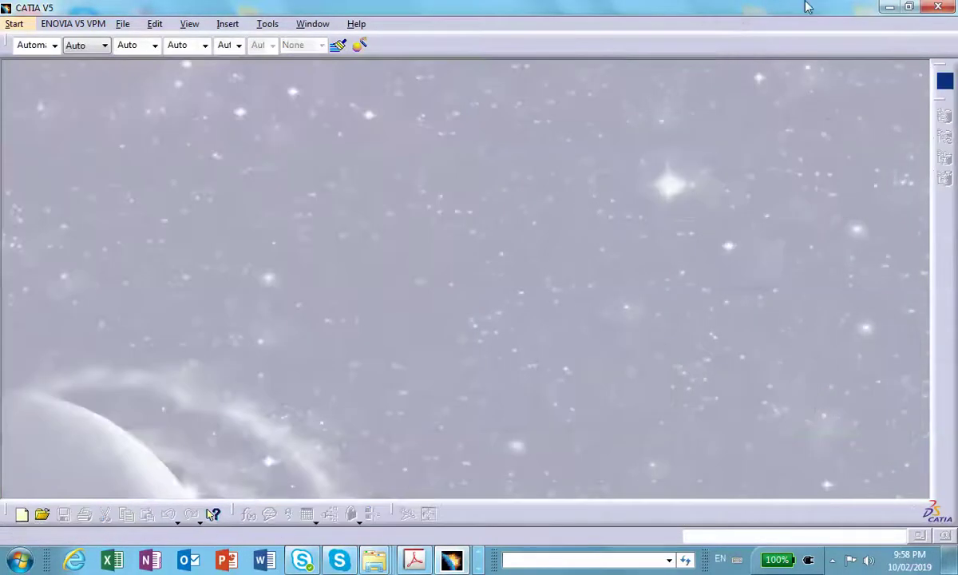
Open Part1.CATPart from UUID_1, then Part1_1.CATPart from UUID_2, in CATIA
left_click(888, 7)
double_click(248, 122)
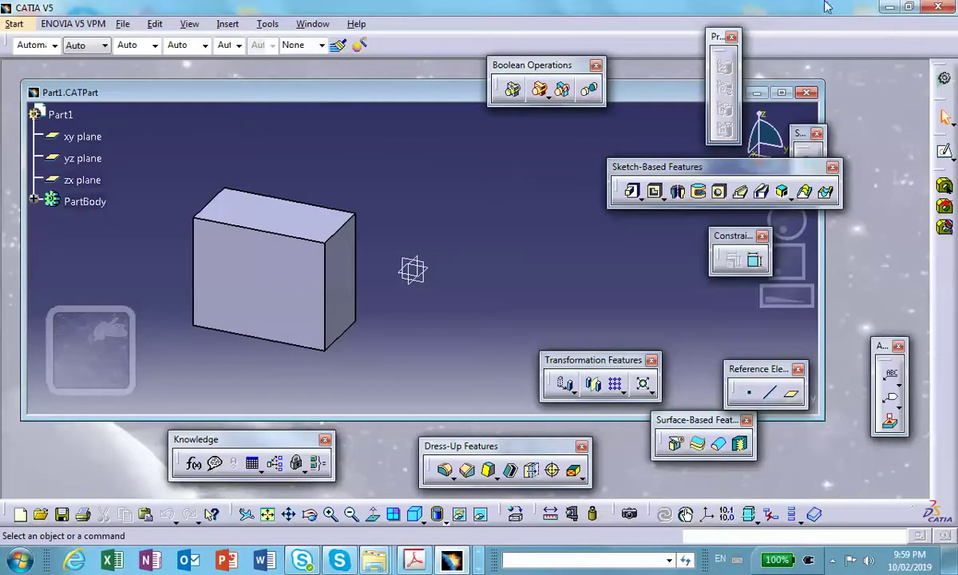
left_click(888, 7)
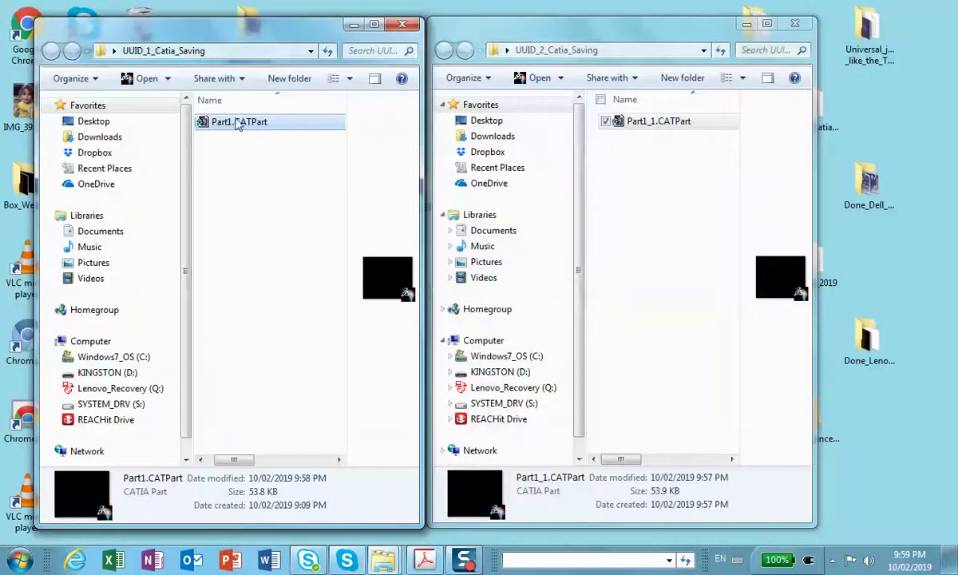
left_click(255, 231)
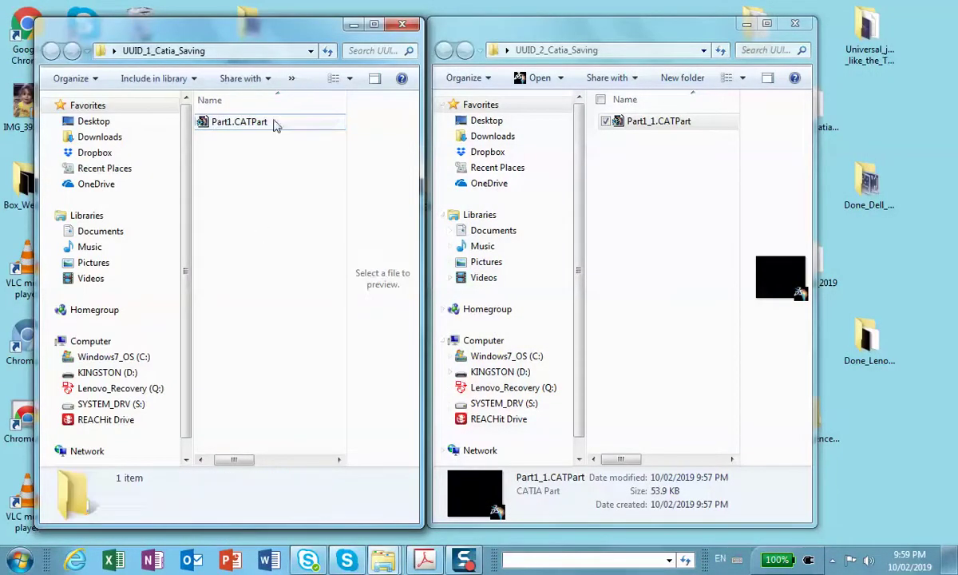
left_click(652, 171)
double_click(652, 121)
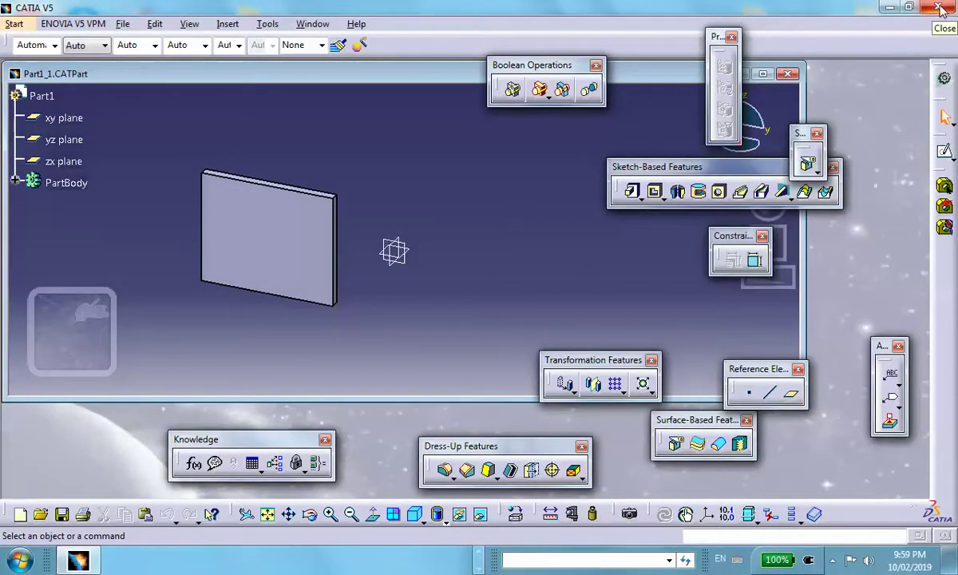
Close CATIA, then reopen Part1_1.CATPart followed by Part1.CATPart together
left_click(937, 6)
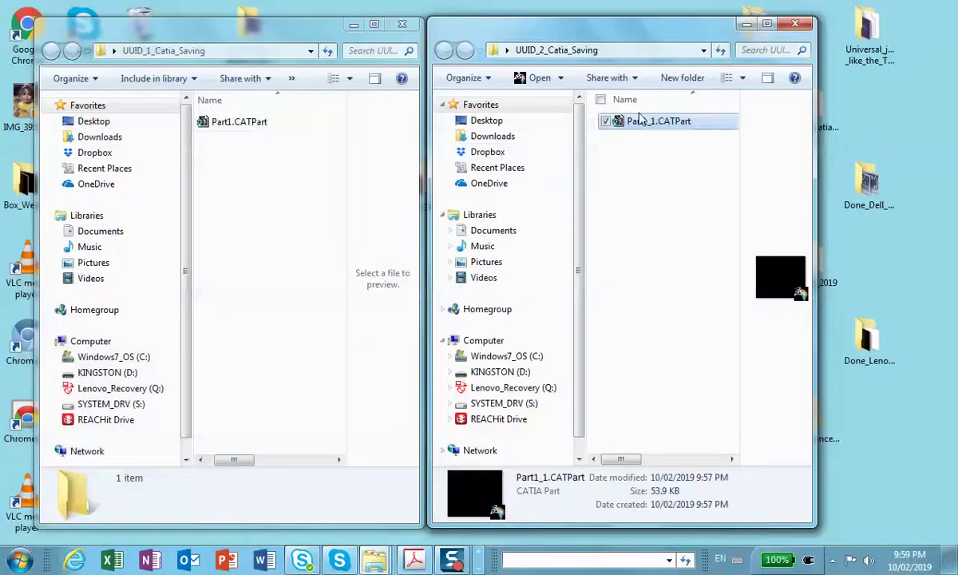
double_click(659, 122)
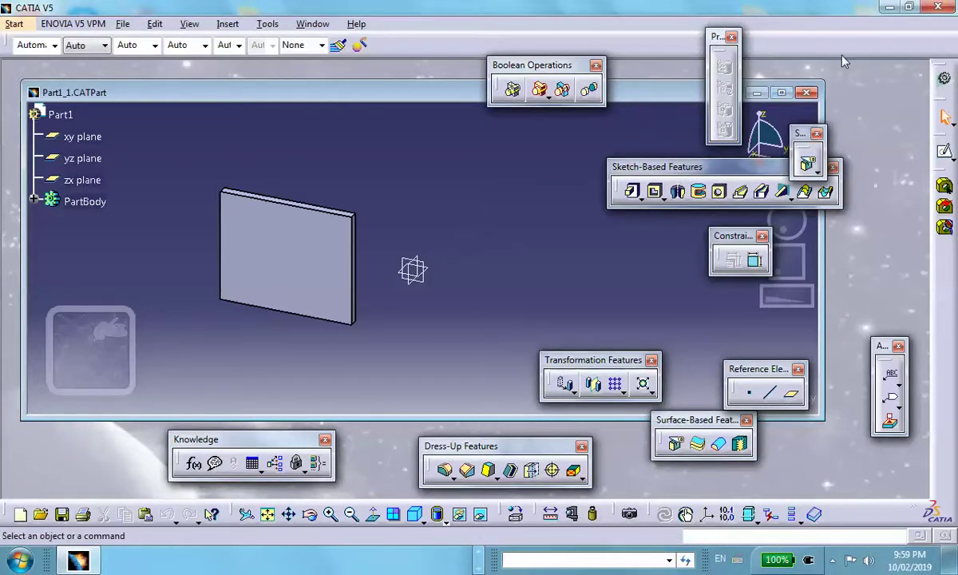
left_click(888, 8)
double_click(263, 120)
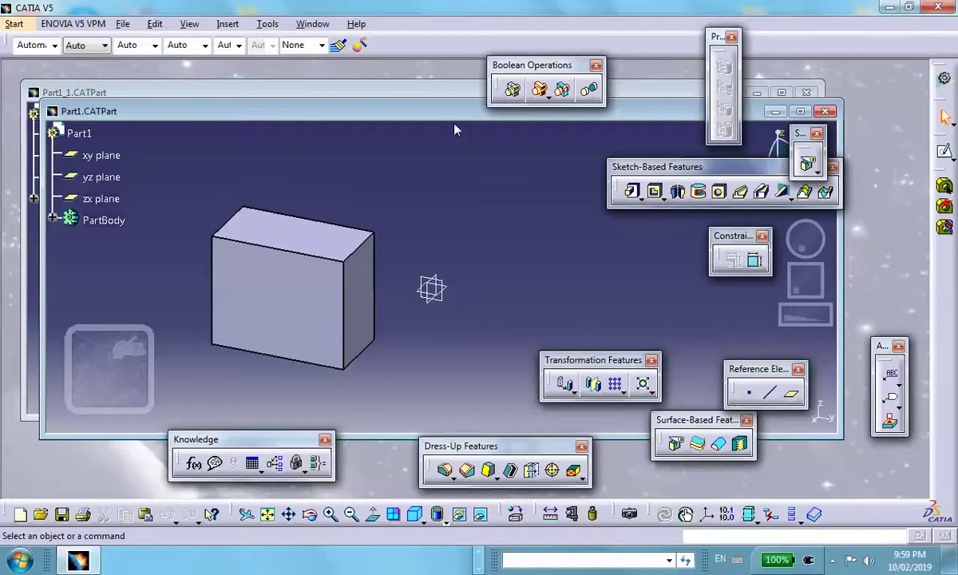
left_click(264, 24)
Tile the Part1 and Part1_1 windows vertically and orbit the thick Part1 box for comparison
mouse_move(312, 24)
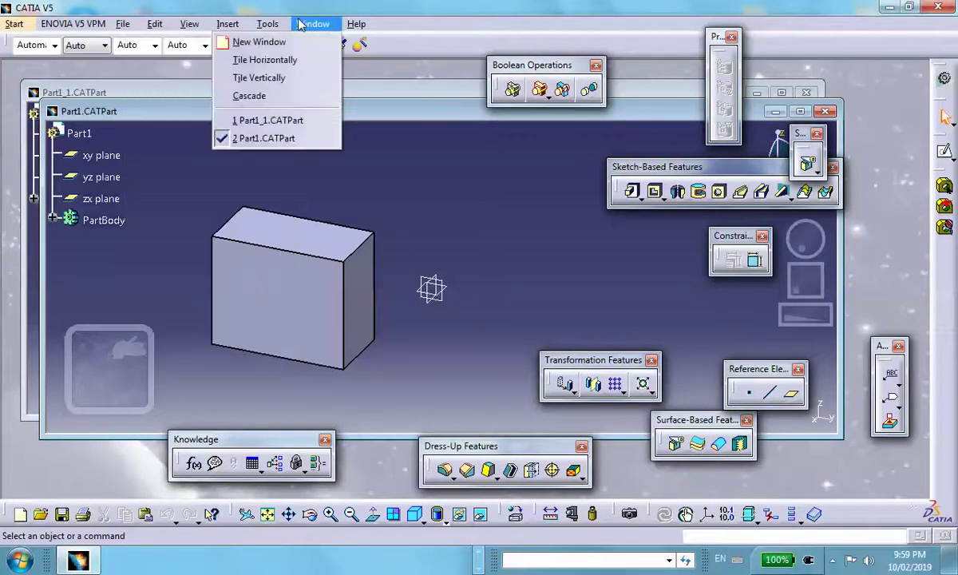
left_click(289, 78)
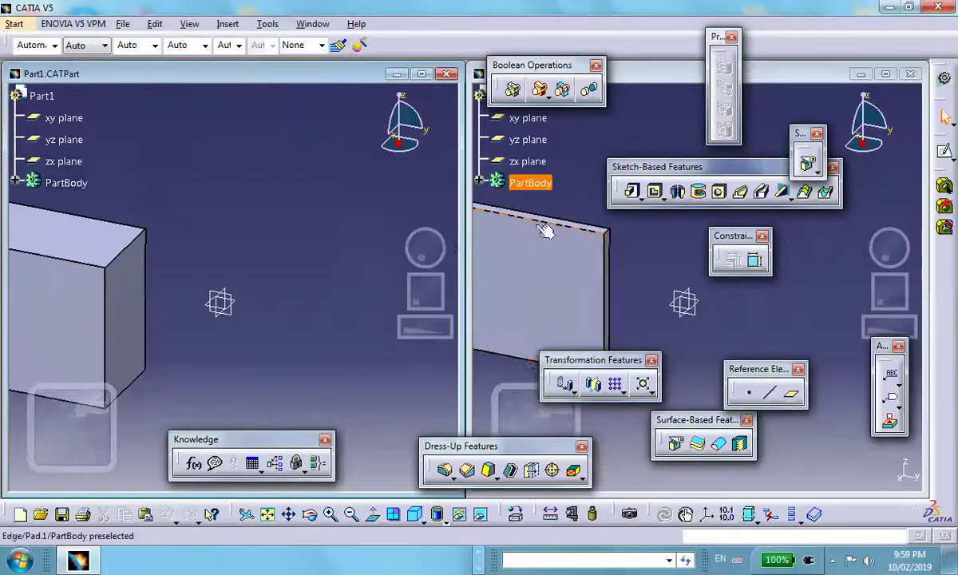
middle_click_drag(367, 245, 327, 239)
scroll(327, 238, "down", 2)
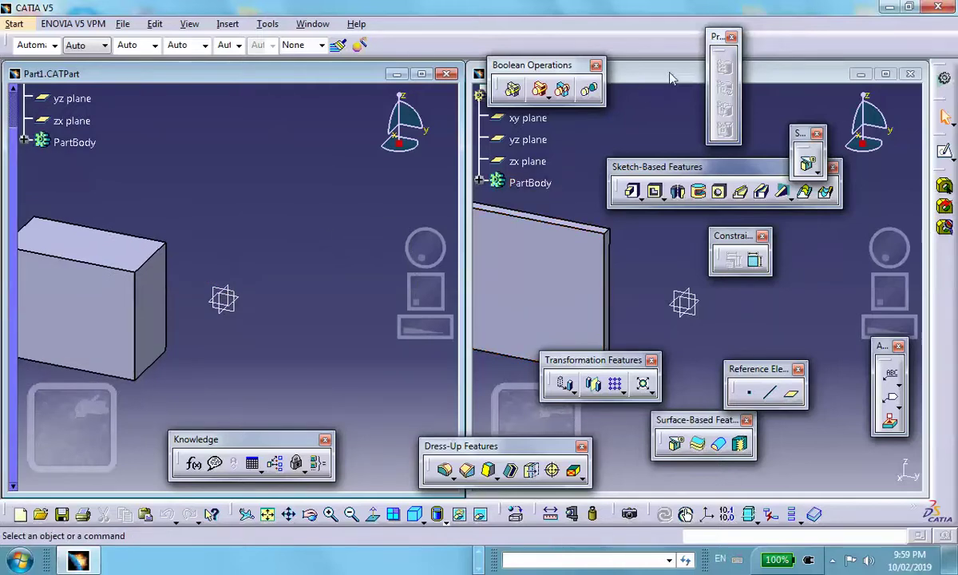